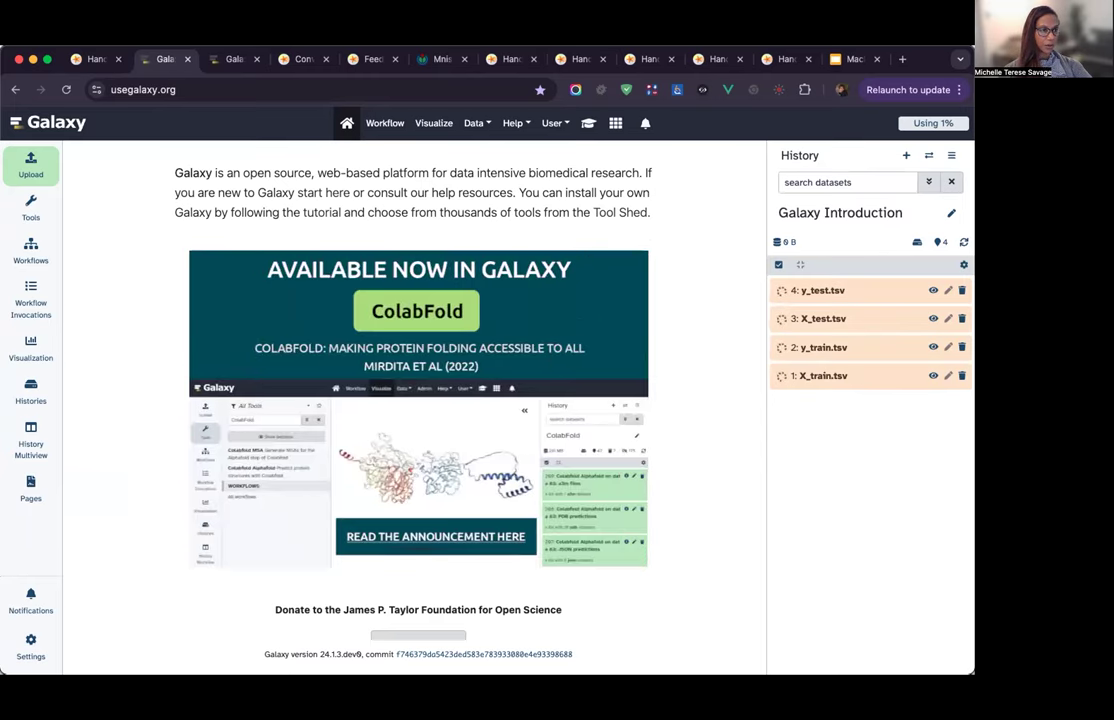
- Tag the y_test.tsv dataset in the history with #genes and collapse its details
click(883, 297)
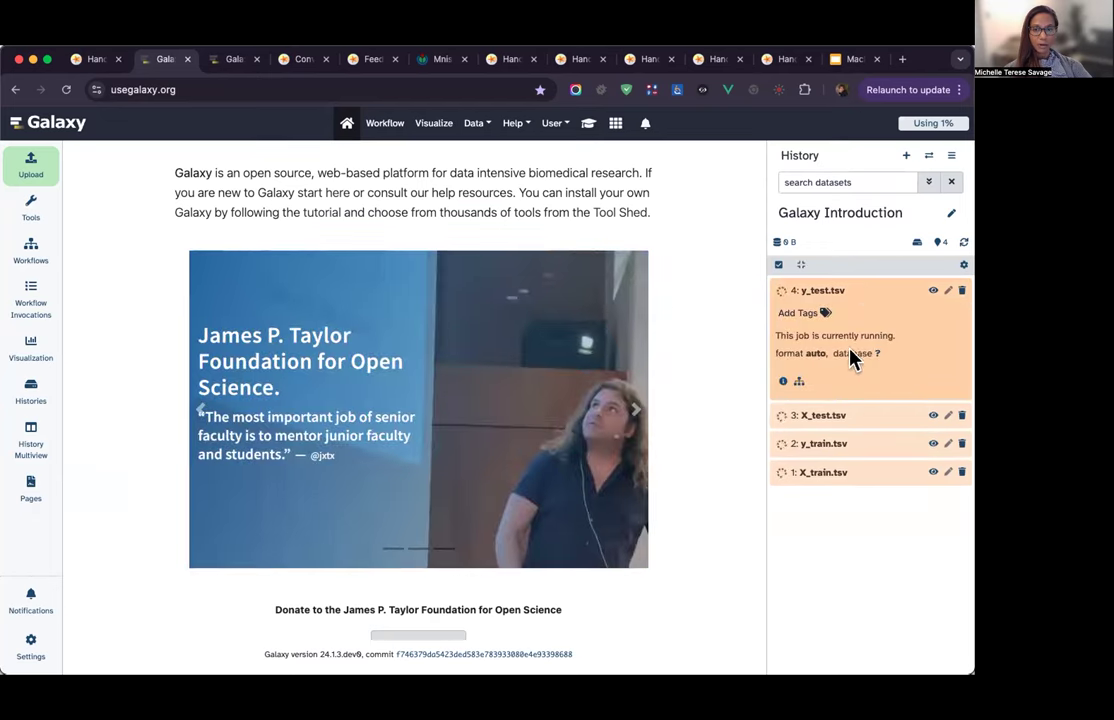
click(879, 295)
click(881, 295)
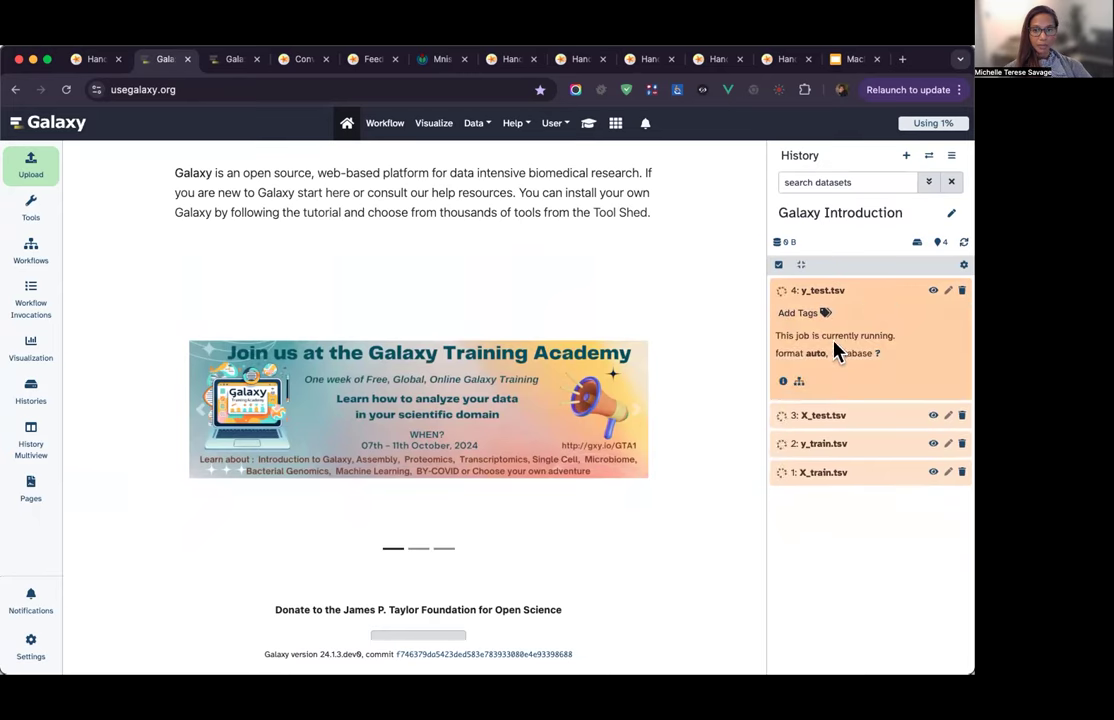
click(825, 312)
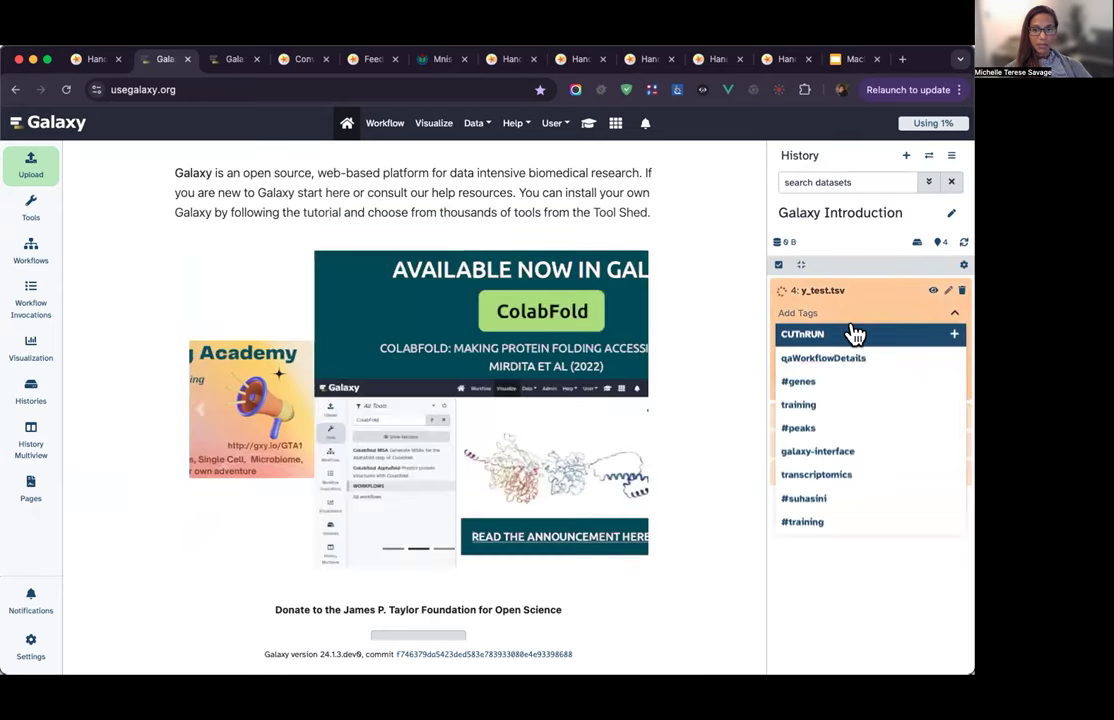
click(835, 396)
click(866, 308)
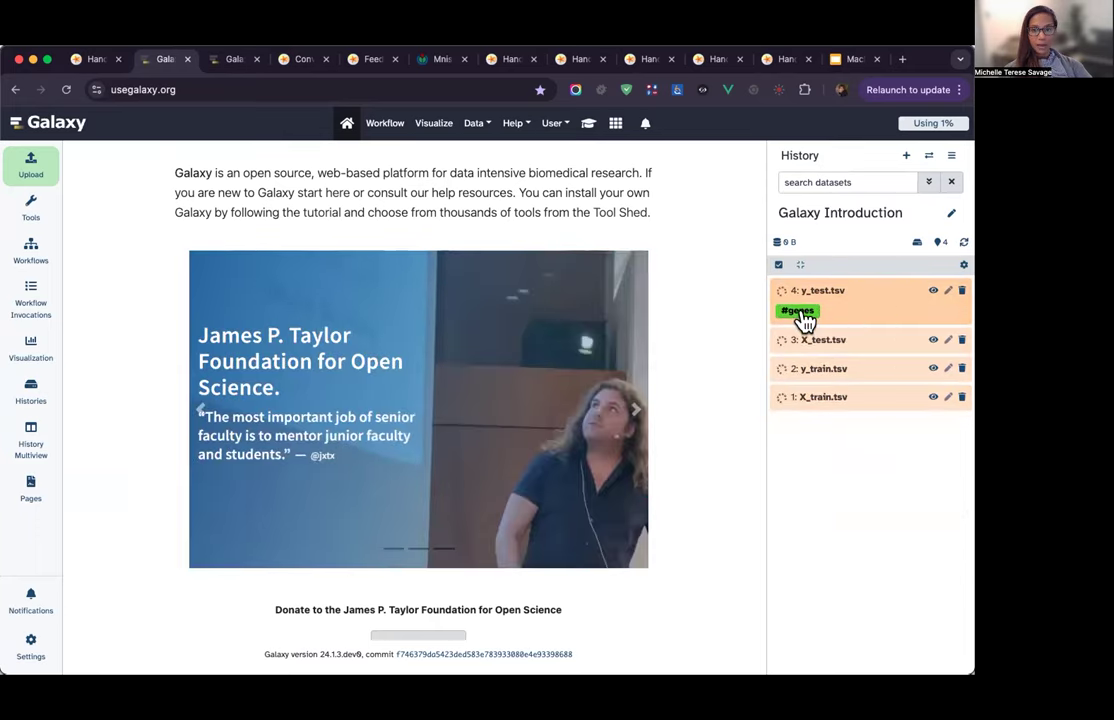
- Filter the history by the #genes tag and reload the page to clear the filter
click(800, 314)
click(820, 316)
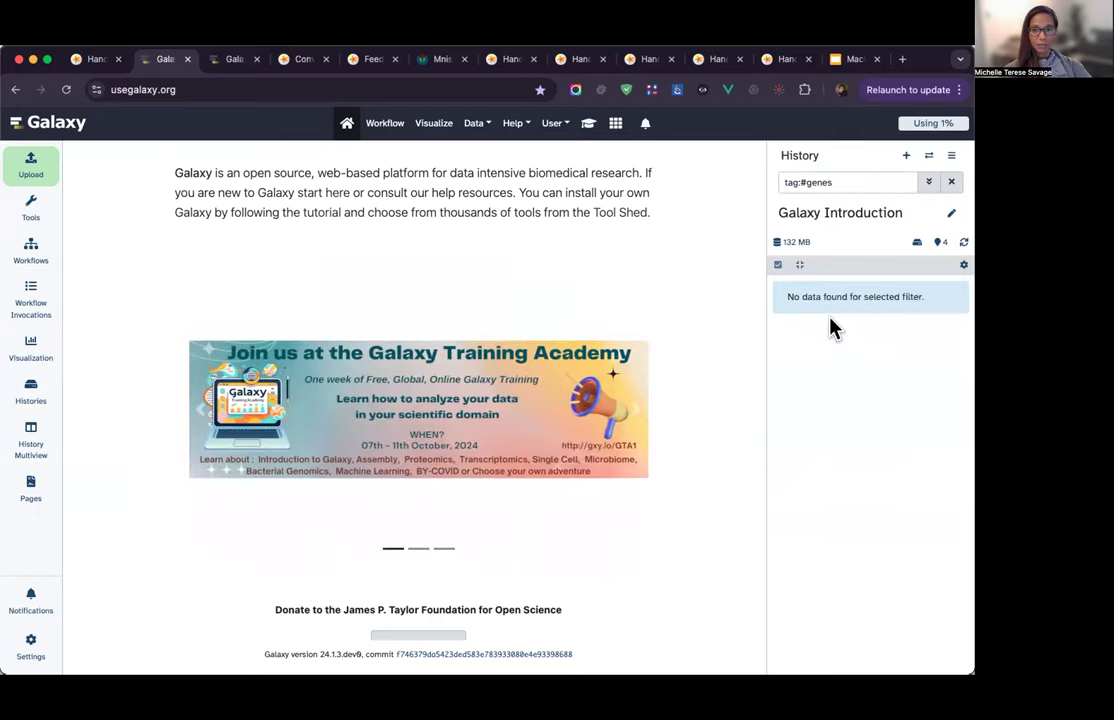
click(66, 90)
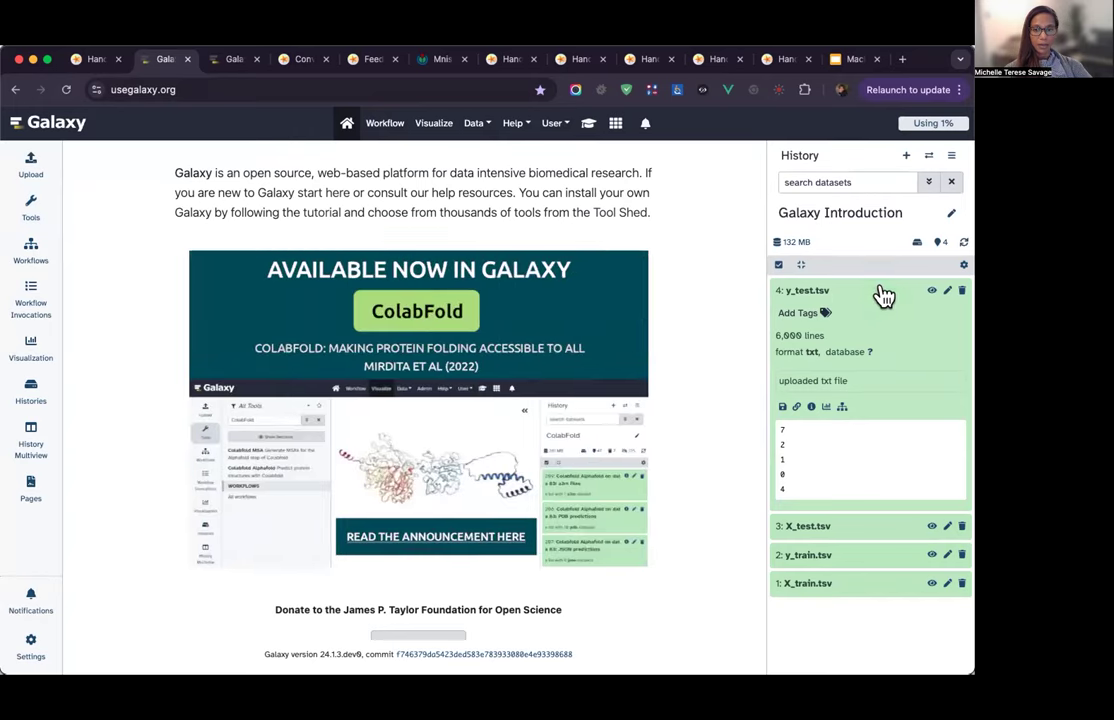
- Display the contents of the y_test.tsv dataset and enlarge the page for easier reading
click(884, 294)
click(884, 294)
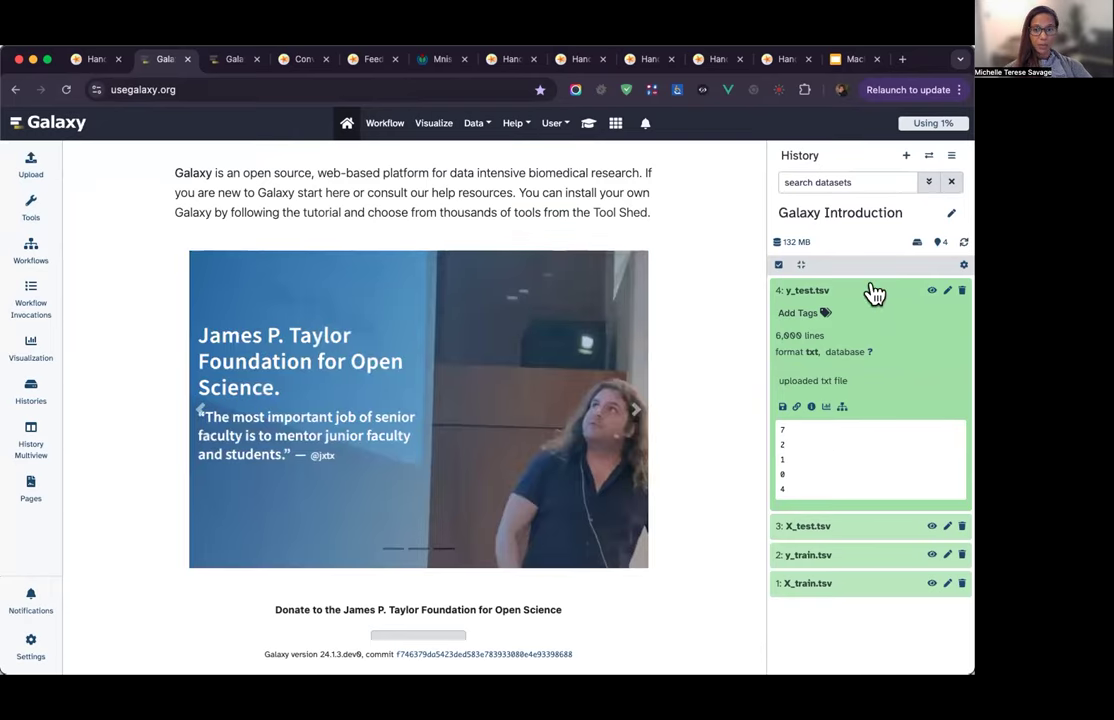
click(931, 292)
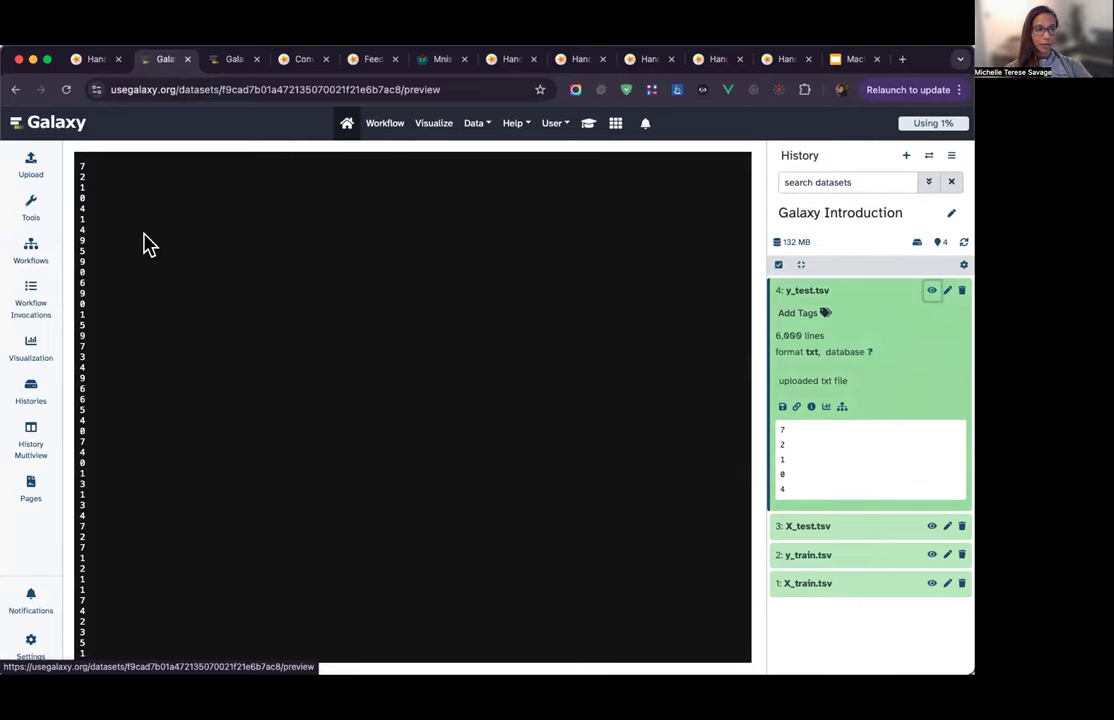
key(super+equal)
key(super+equal)
key(super+equal)
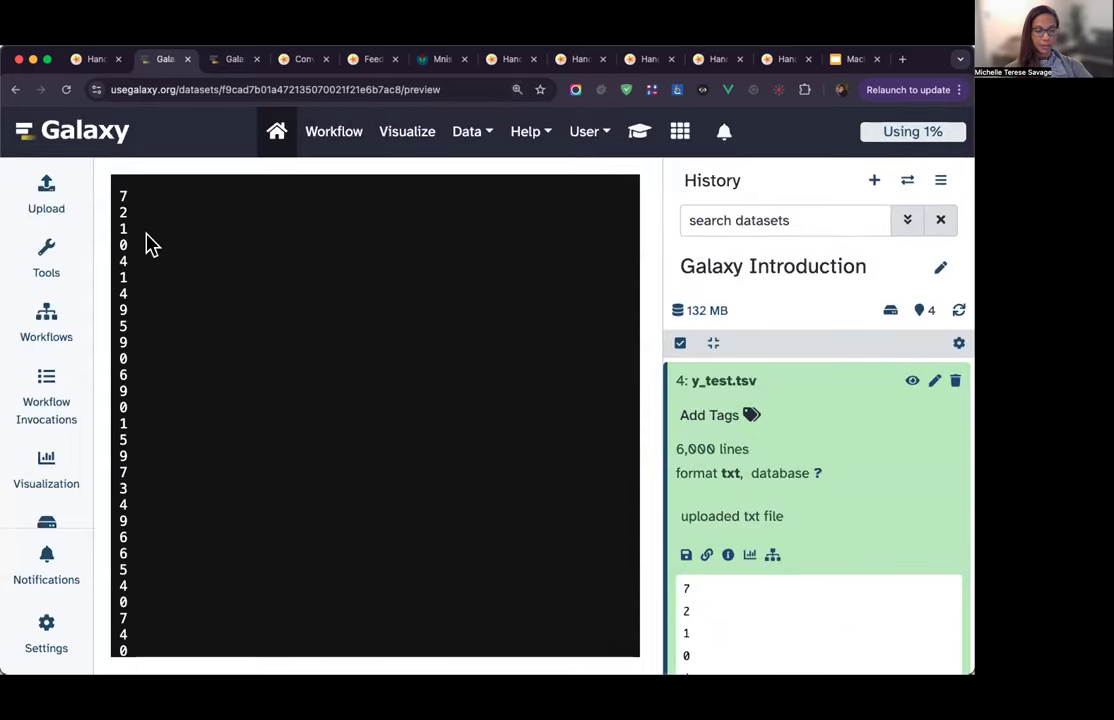
key(super+minus)
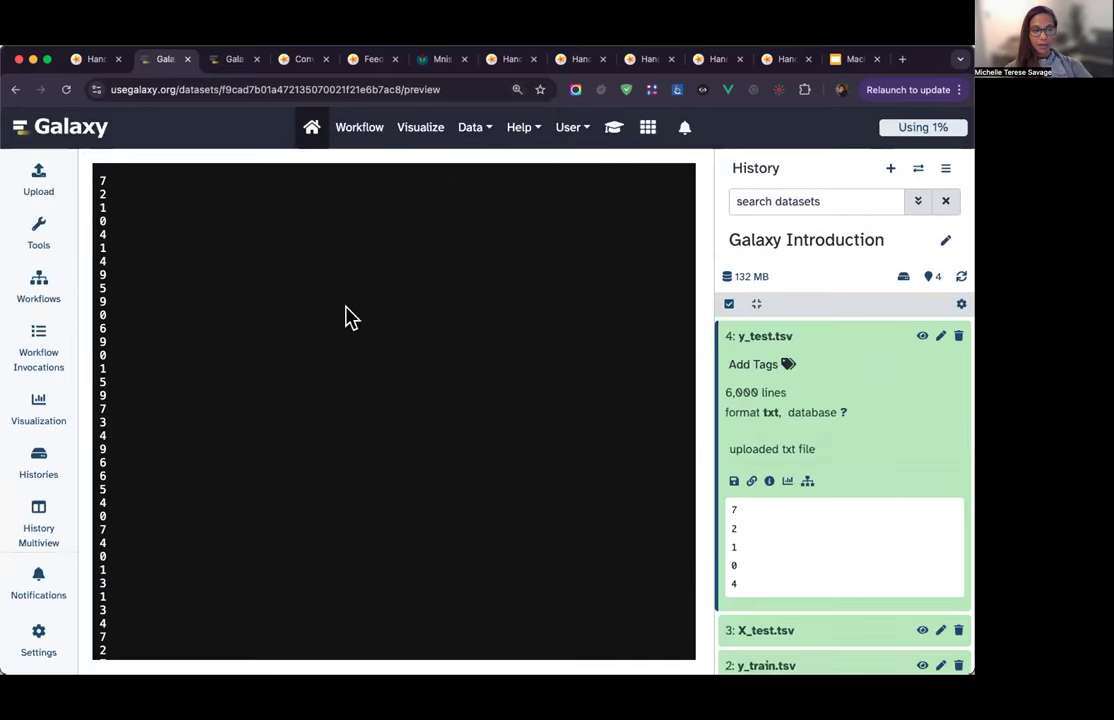
- Collapse the y_test.tsv details and briefly check the X_test.tsv dataset in the history
click(862, 349)
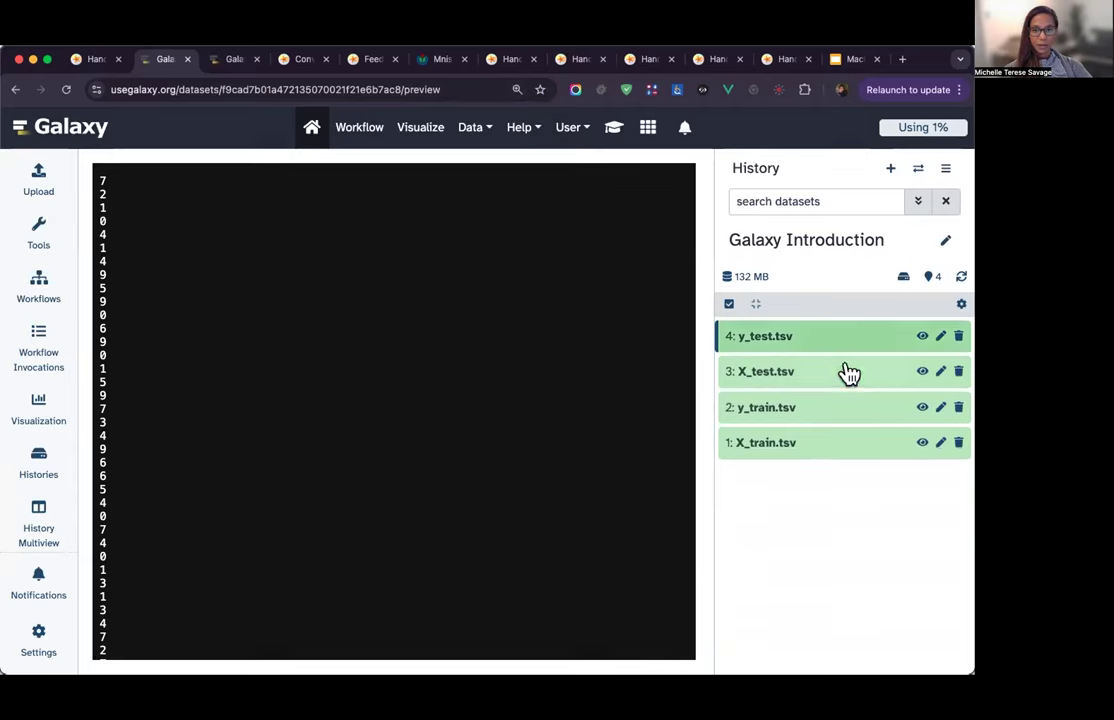
click(846, 373)
click(846, 373)
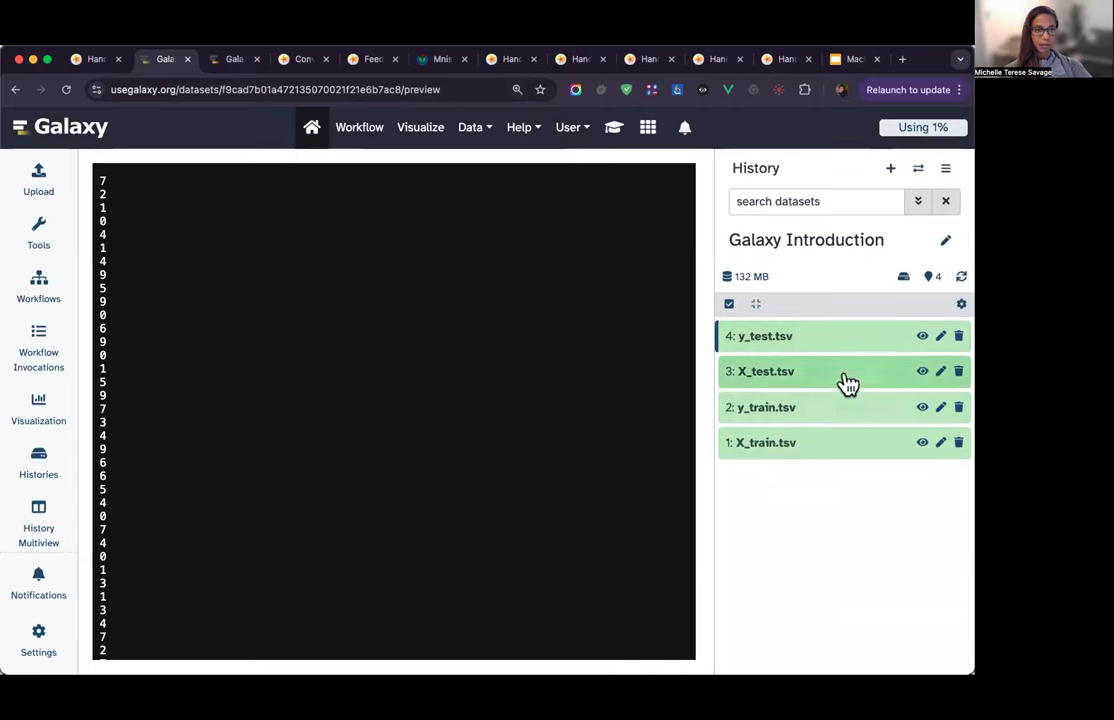
- Open the embedded training tutorial on convolutional neural networks and find the dataset import instructions in its Get data section
click(613, 133)
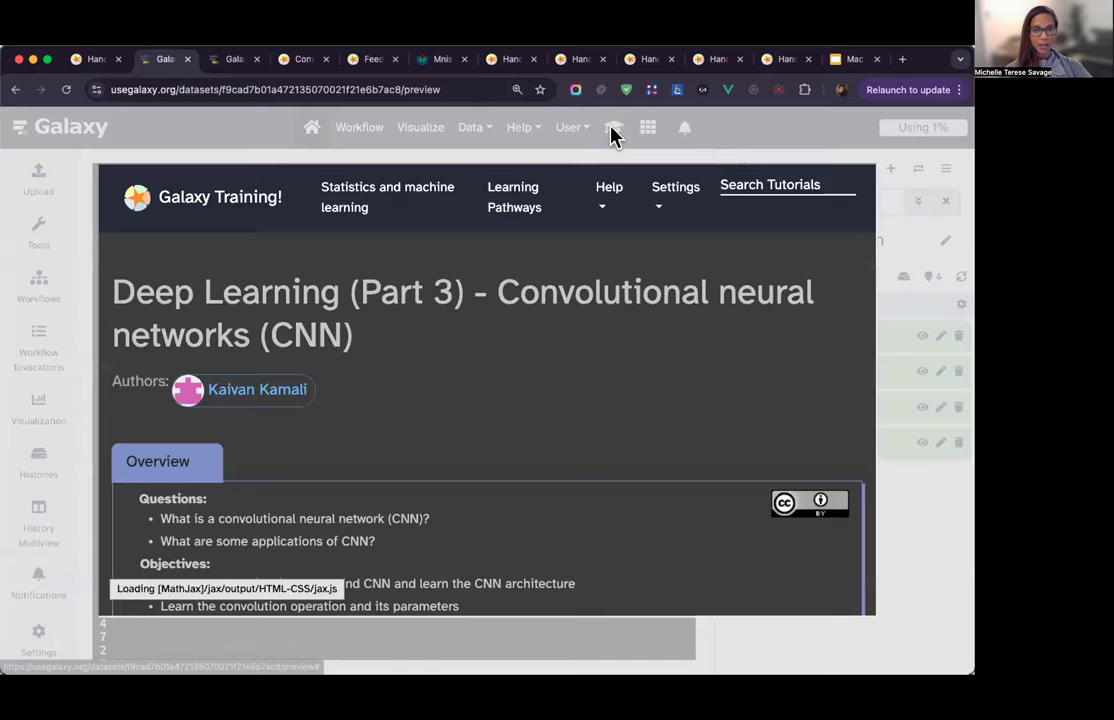
scroll(503, 410, down, 20)
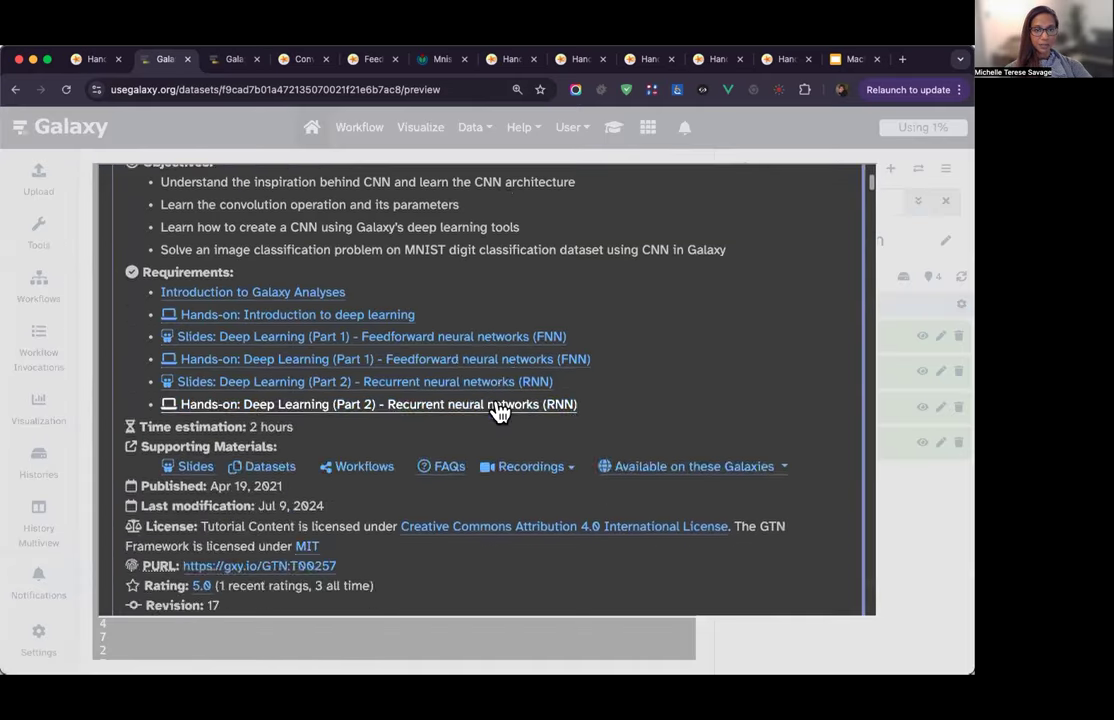
scroll(503, 410, down, 20)
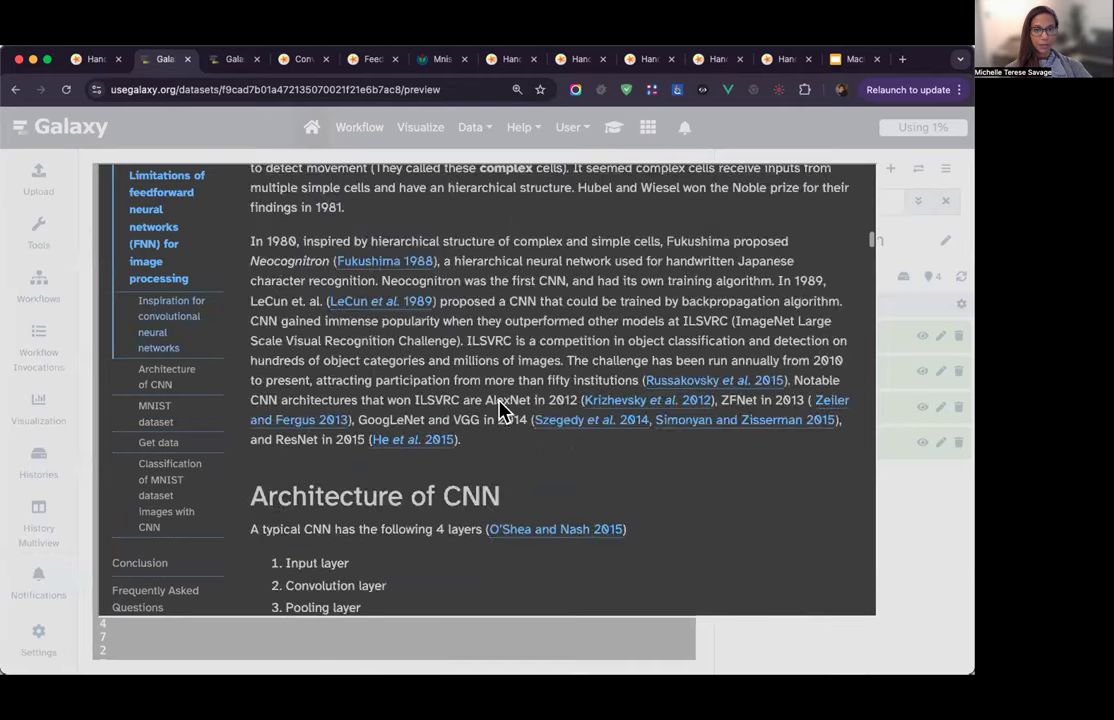
scroll(503, 410, down, 20)
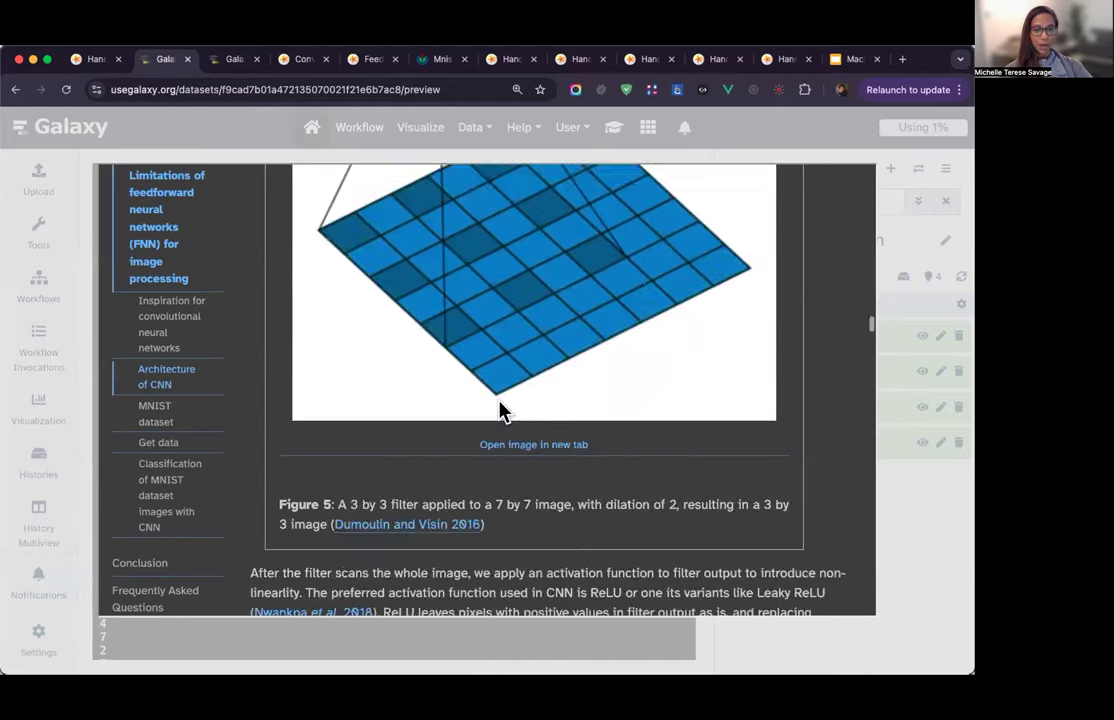
scroll(503, 410, down, 20)
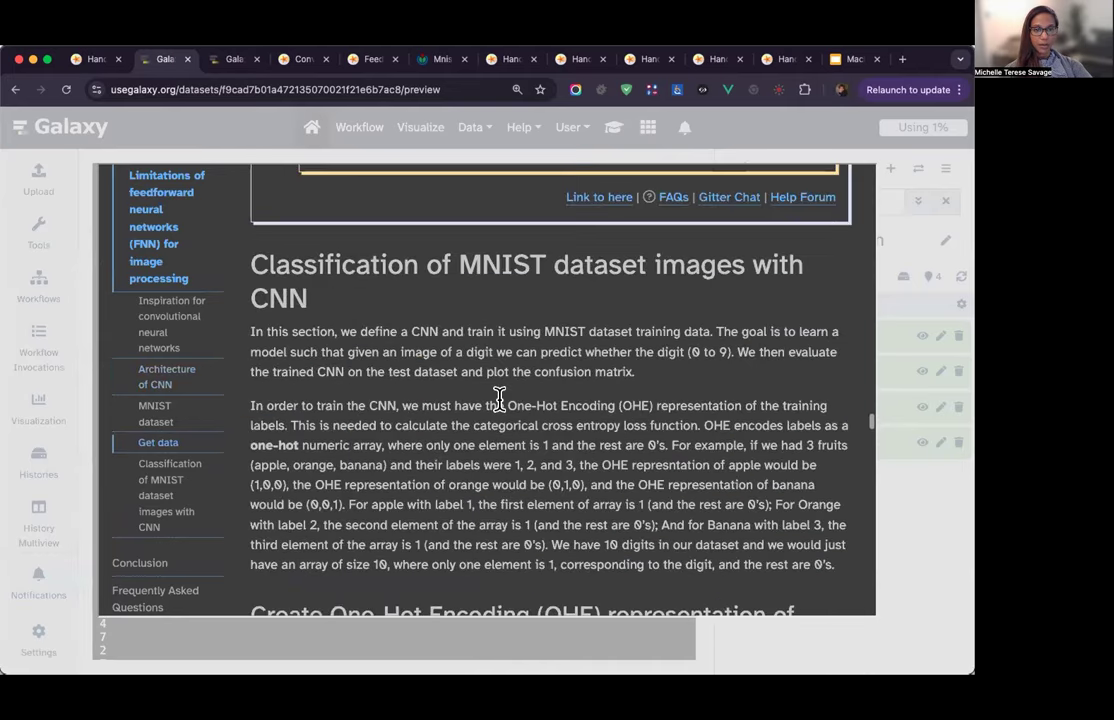
scroll(500, 402, up, 15)
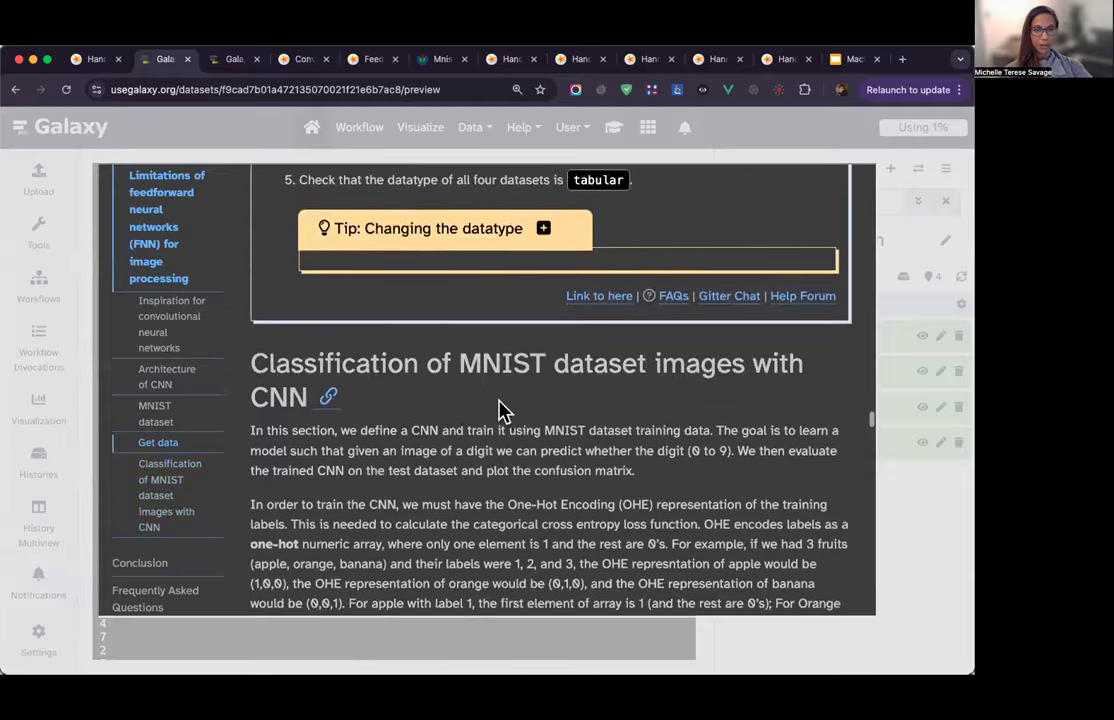
scroll(500, 410, down, 5)
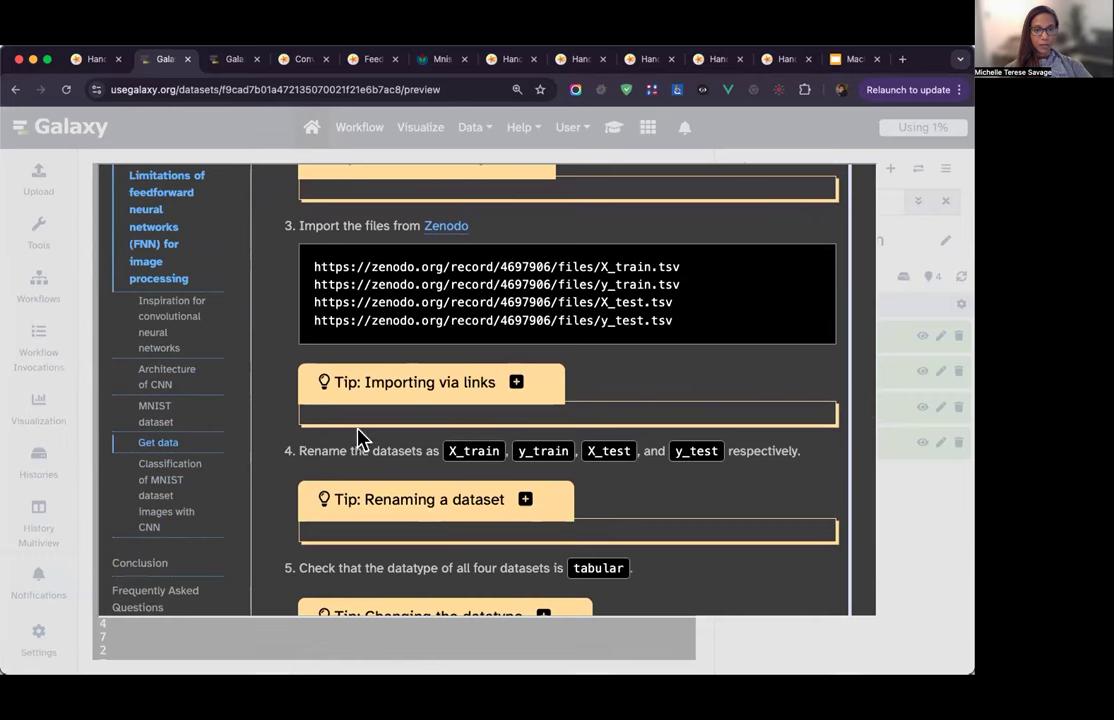
- Read the tutorial's tips on importing via links, renaming a dataset and changing the datatype, and return to the history
click(380, 397)
scroll(380, 392, down, 4)
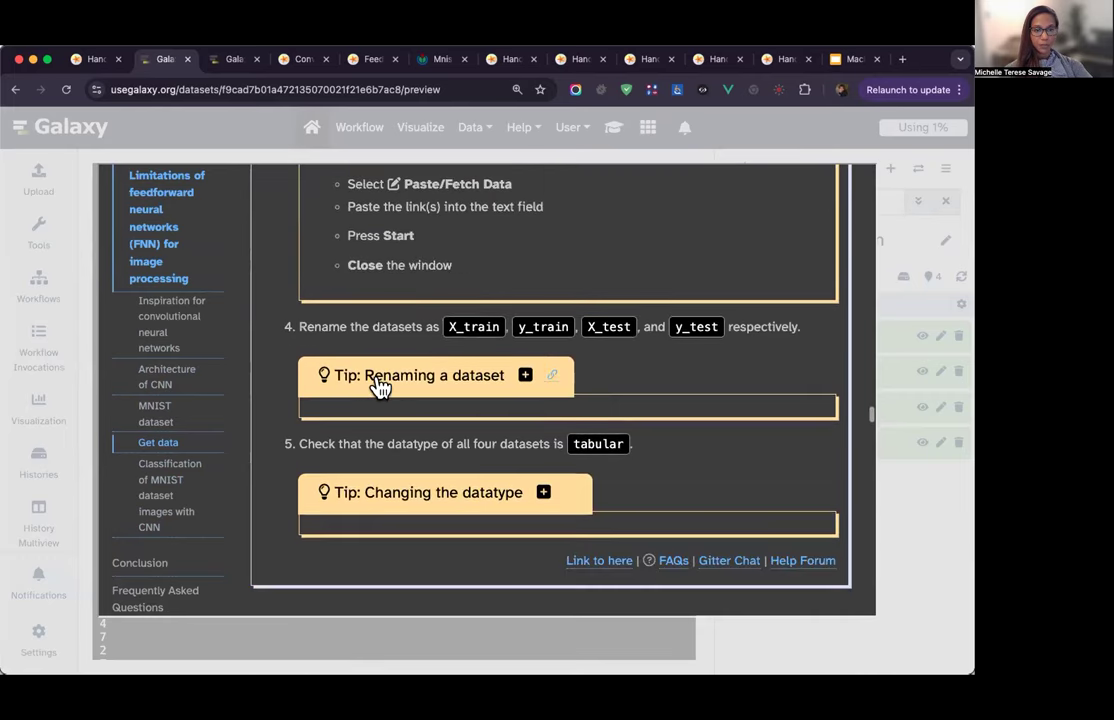
click(380, 388)
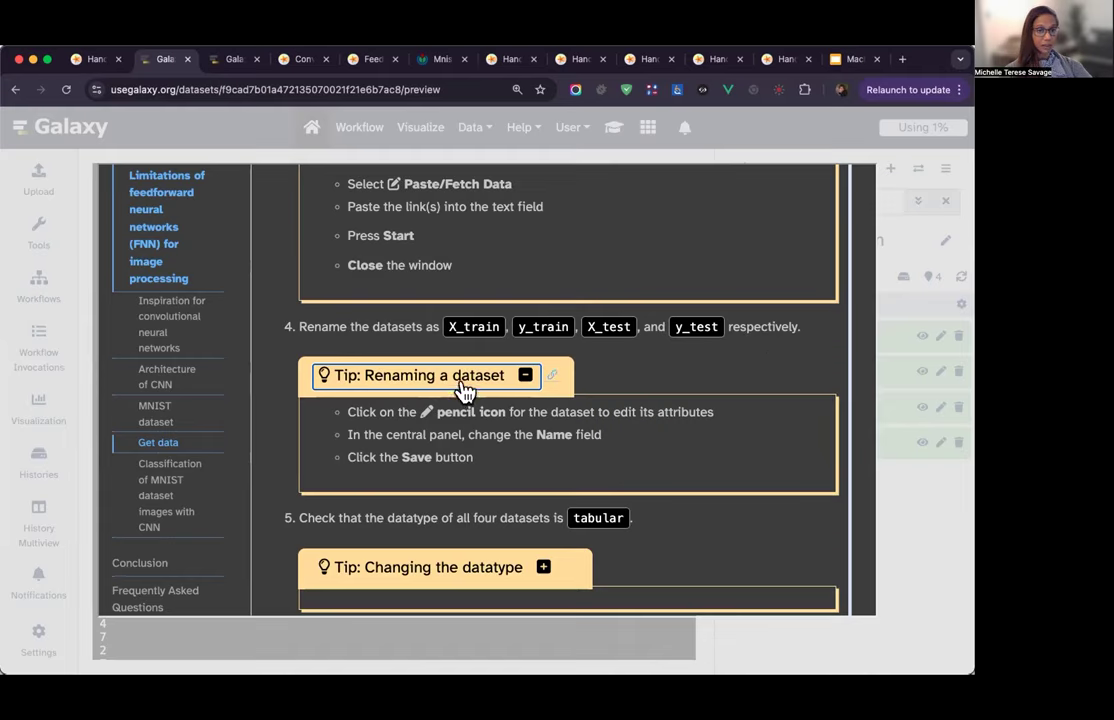
scroll(418, 462, down, 2)
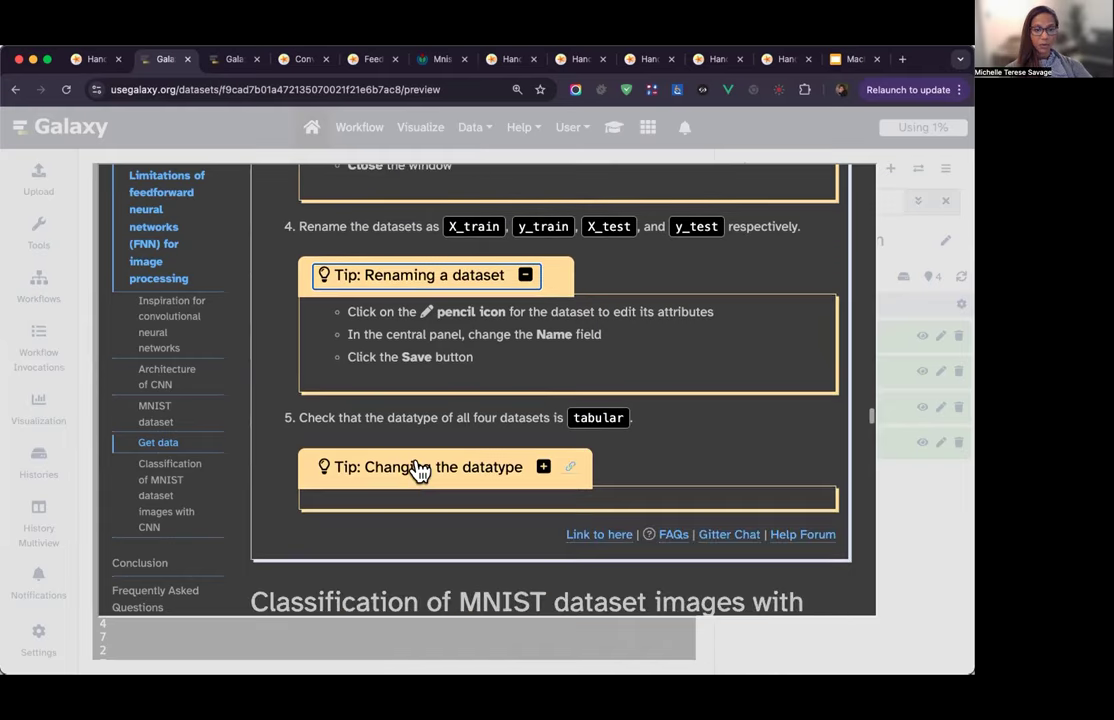
click(404, 470)
scroll(404, 470, down, 2)
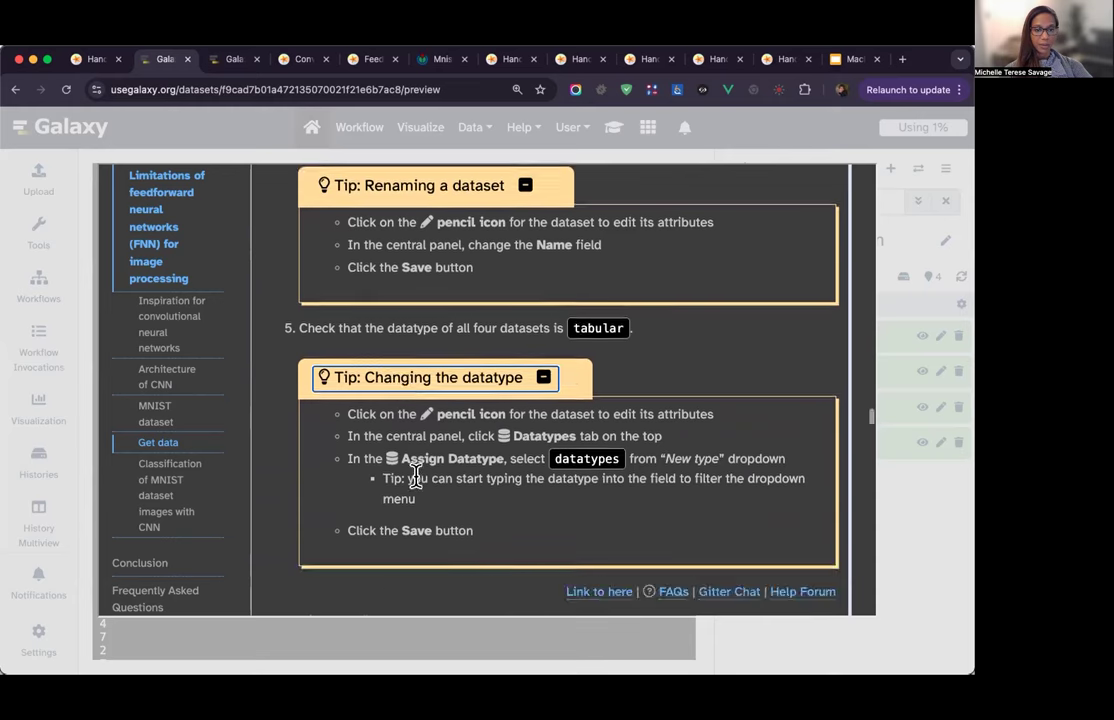
double_click(577, 459)
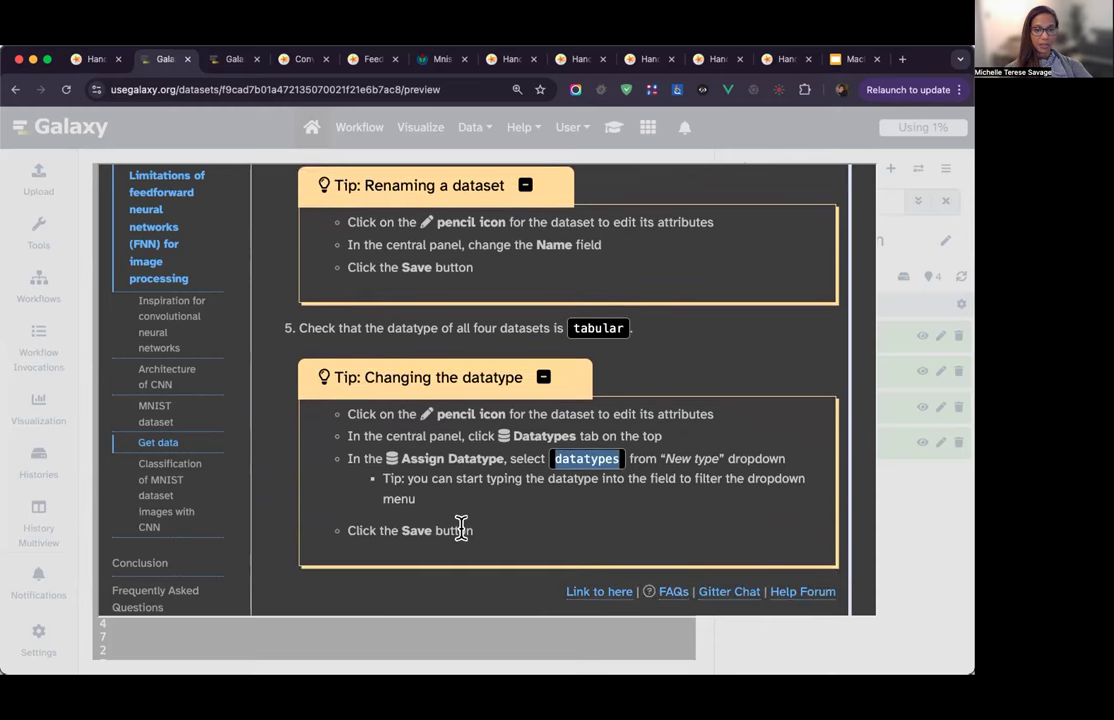
click(537, 474)
double_click(598, 330)
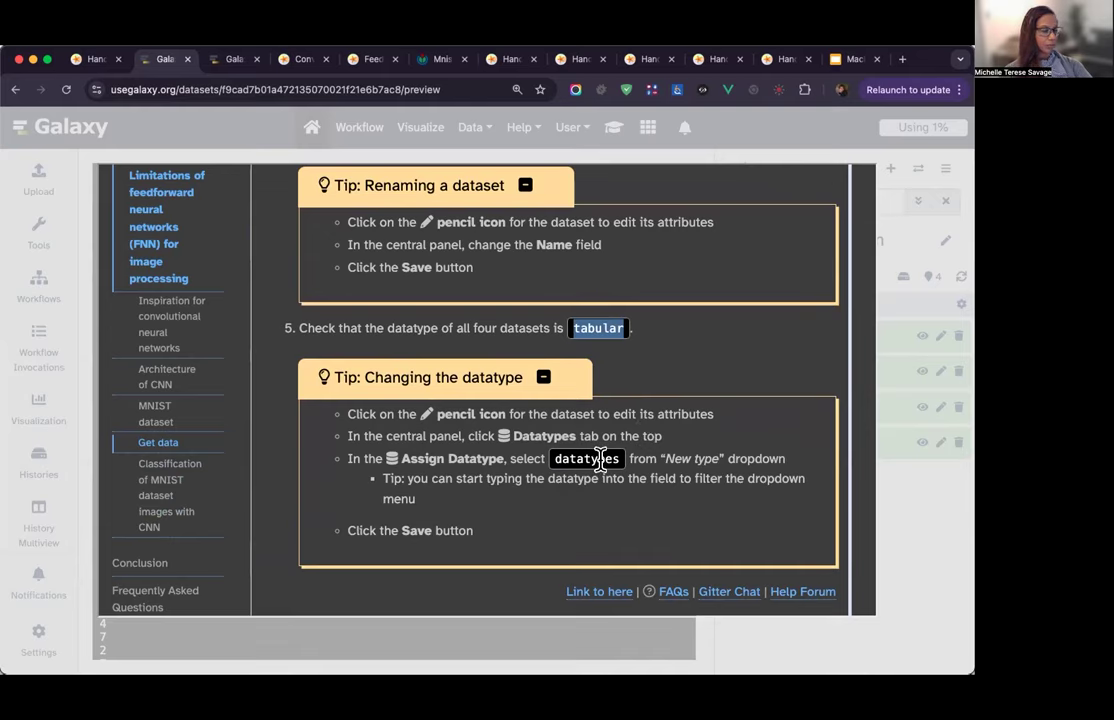
click(903, 495)
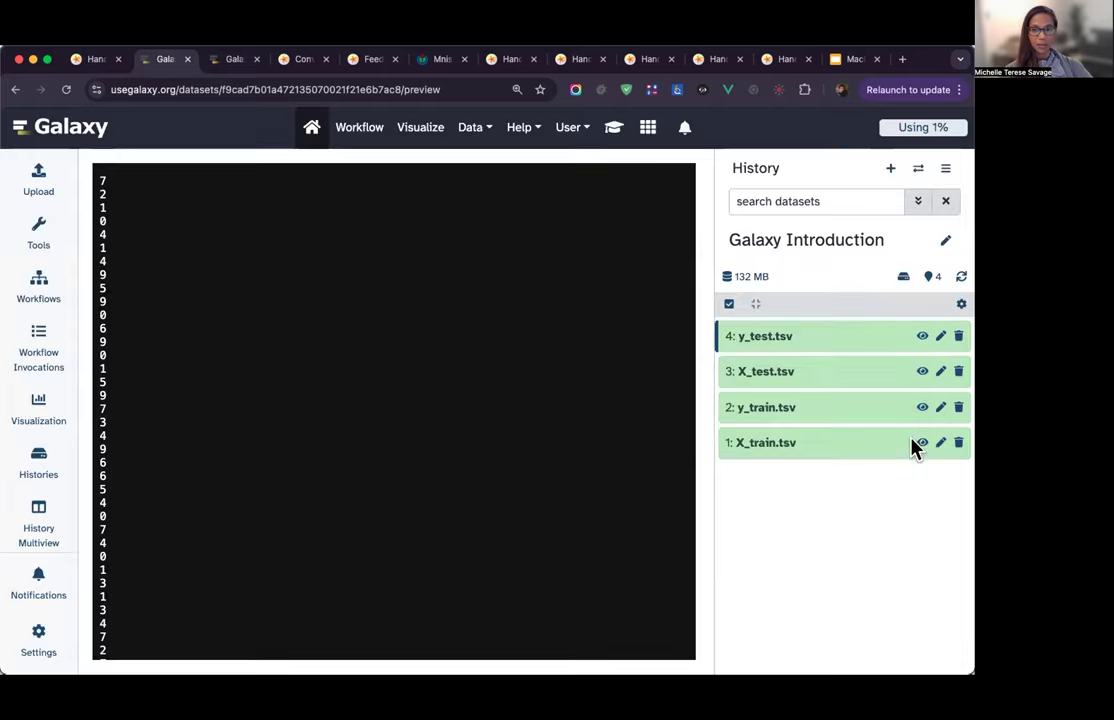
- Rename the y_test.tsv dataset as y_test and save its attributes
click(940, 337)
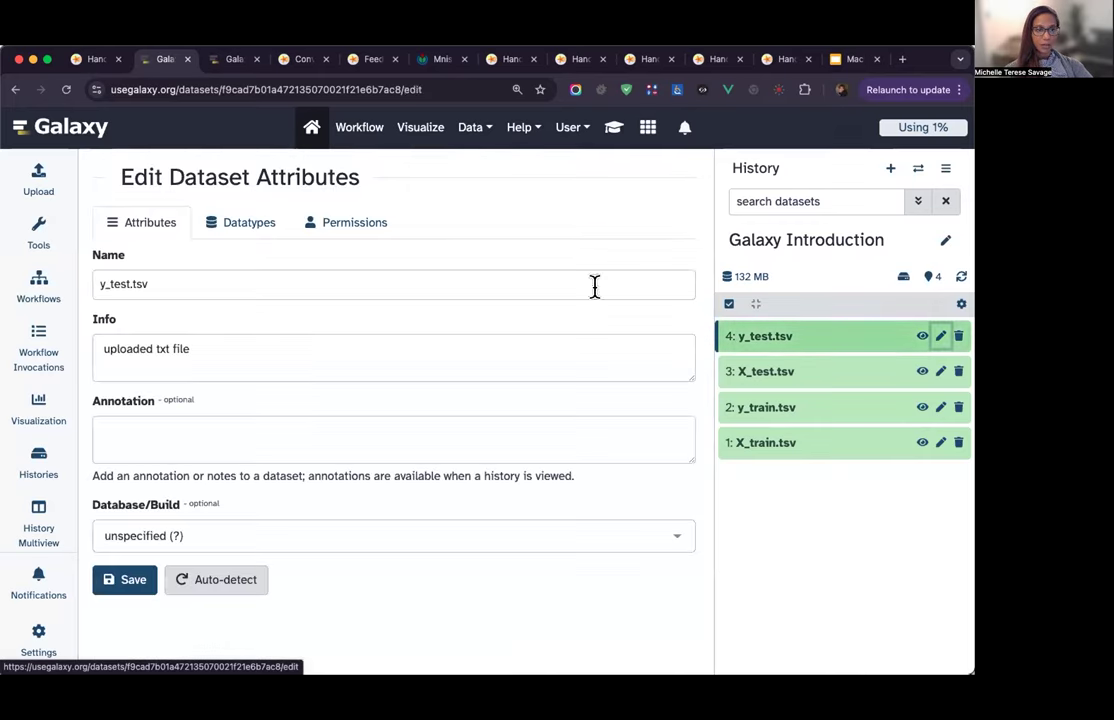
click(256, 286)
key(BackSpace)
key(BackSpace)
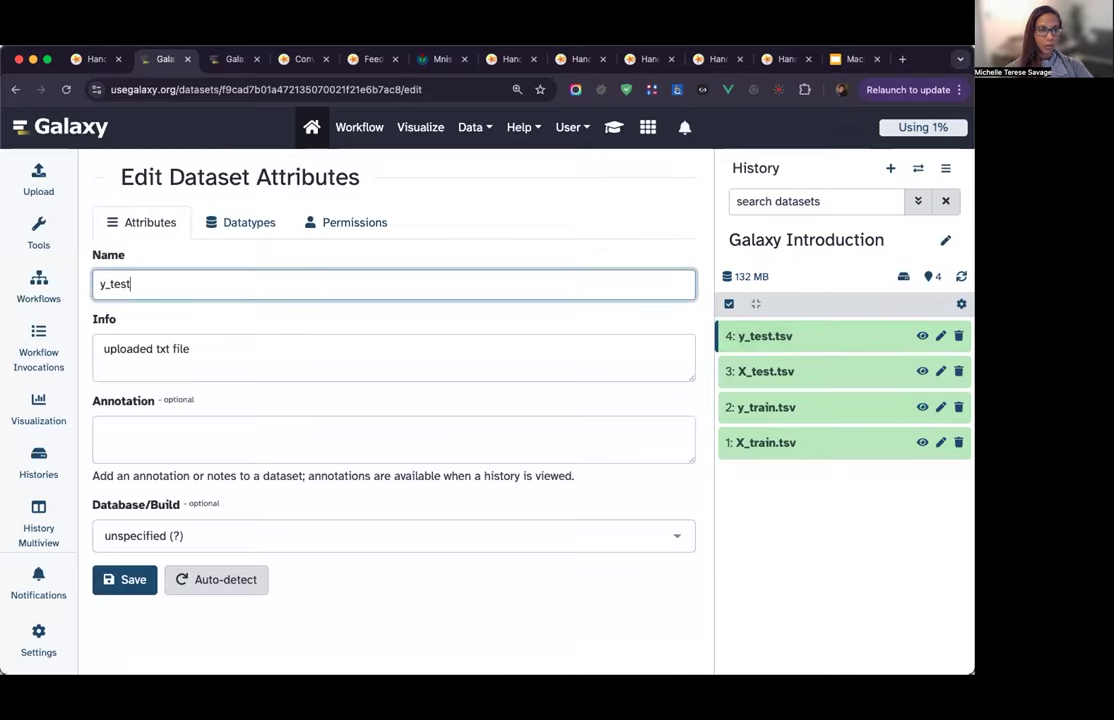
click(113, 586)
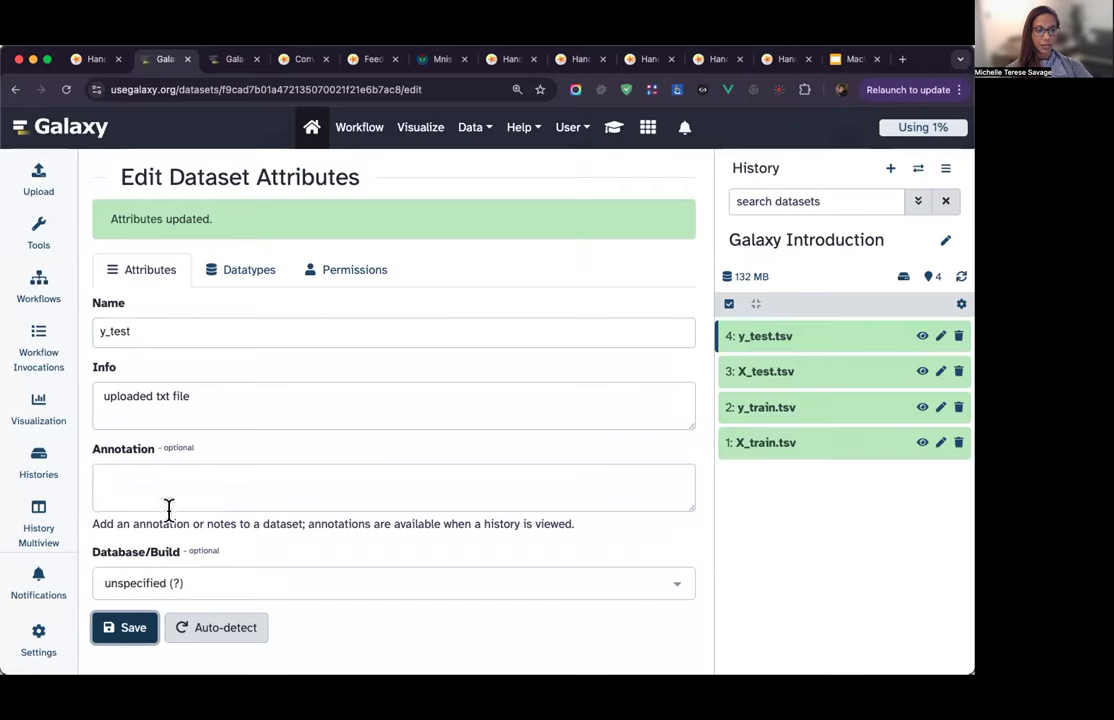
- Change the y_test dataset's datatype to tabular and save it
click(216, 268)
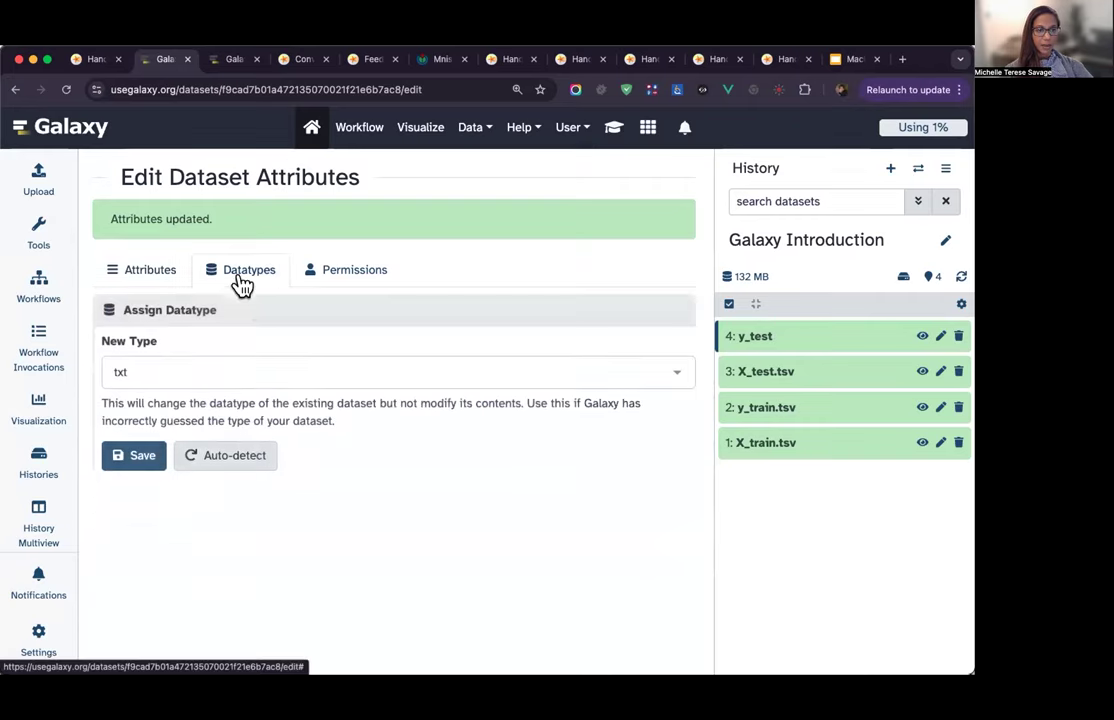
click(218, 378)
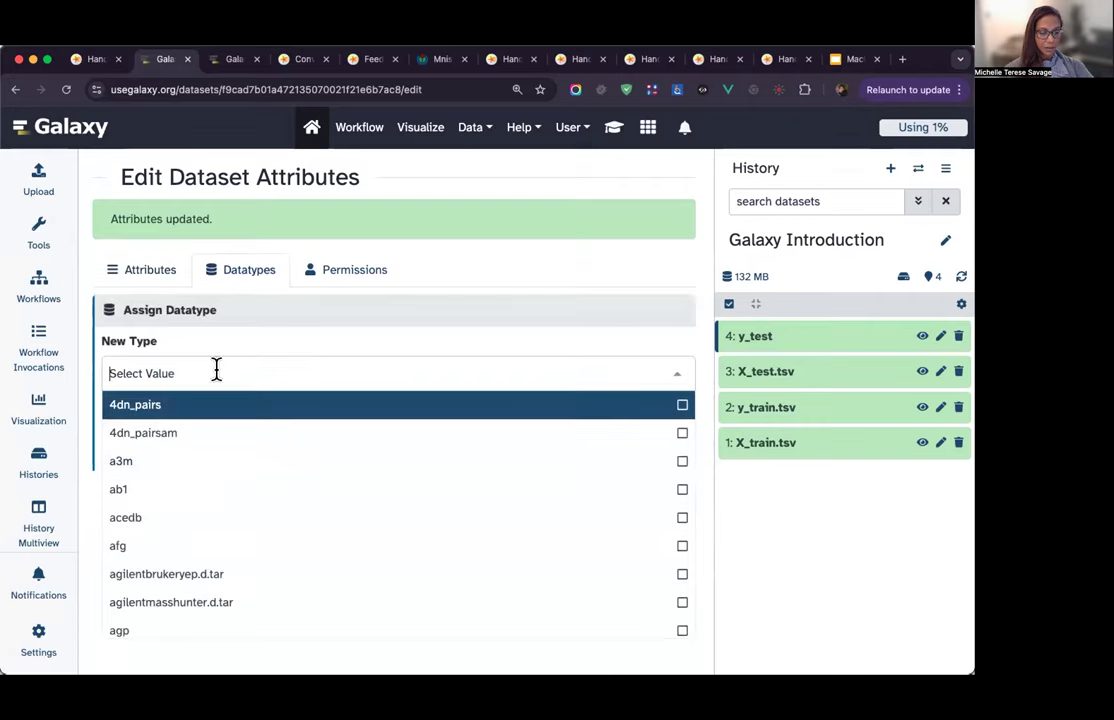
text(tablu)
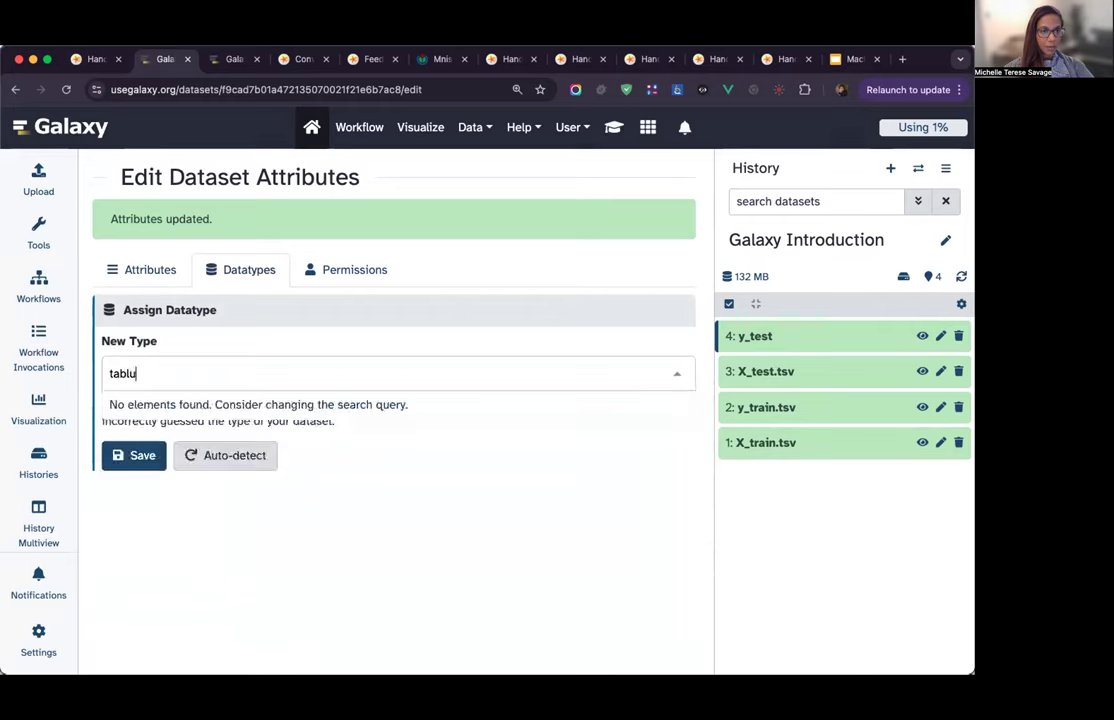
key(BackSpace)
key(BackSpace)
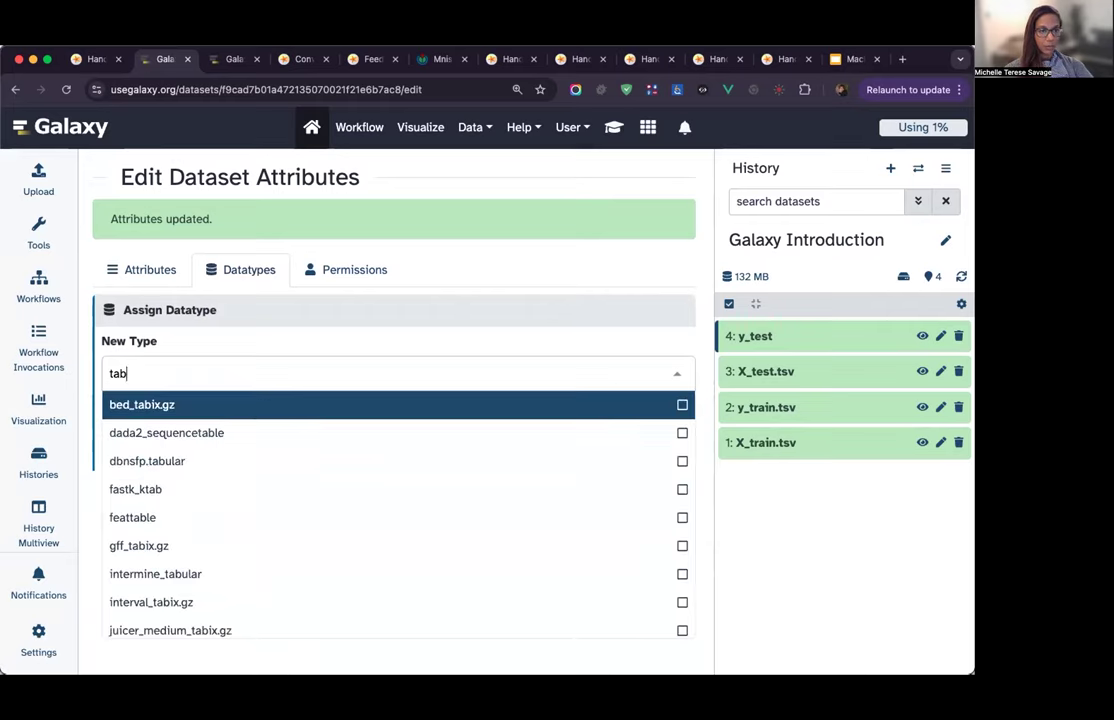
text(ul)
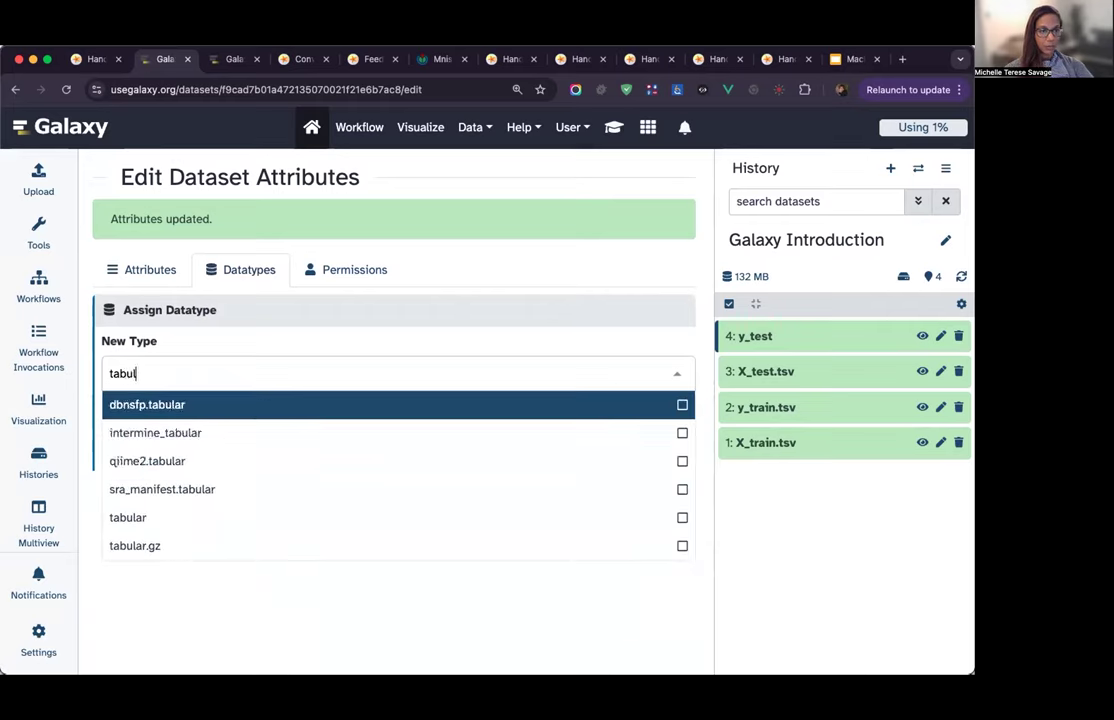
click(219, 519)
click(137, 463)
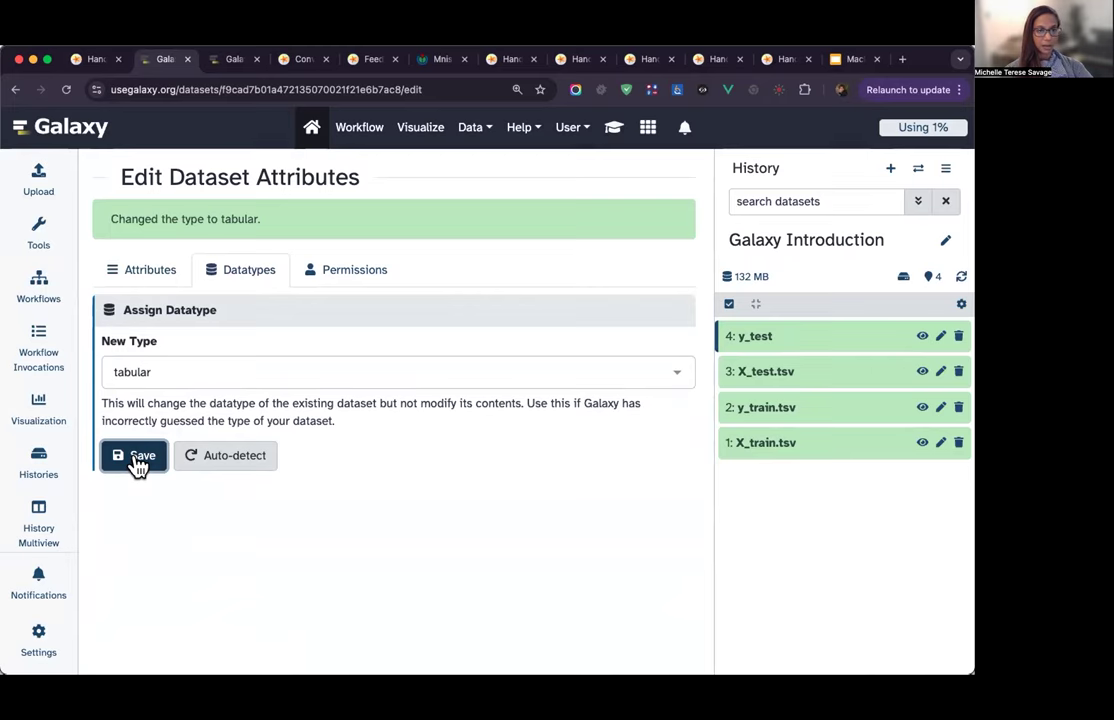
- Rename the X_test.tsv dataset as X_test, save its attributes and check its assigned datatype
click(940, 371)
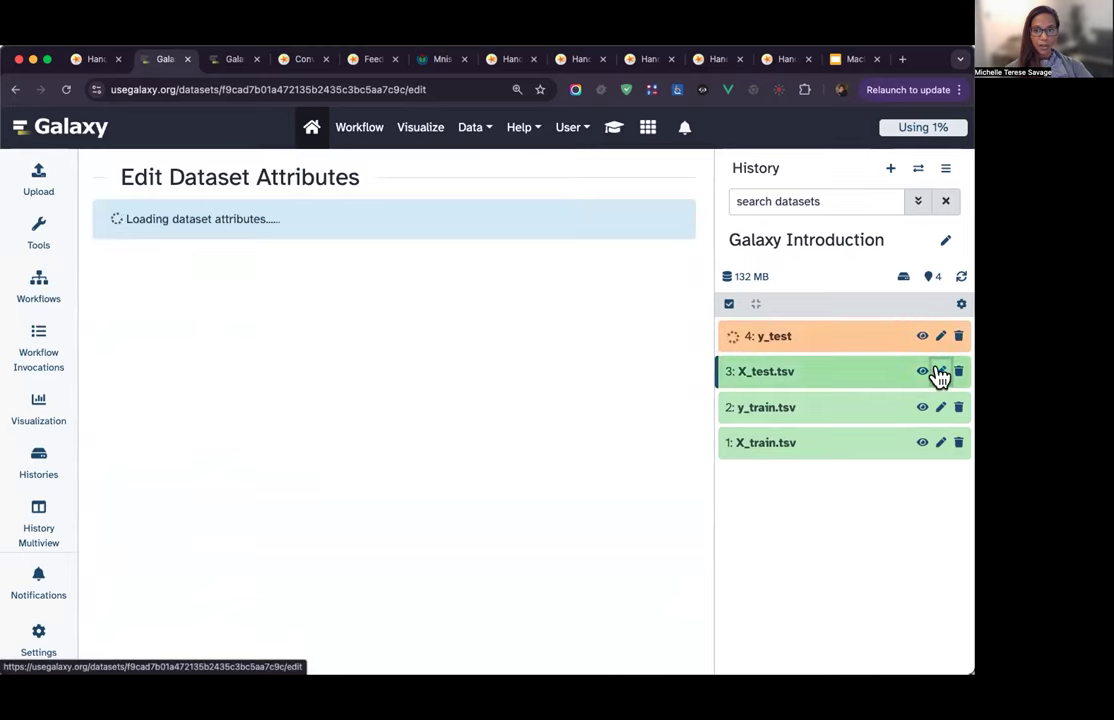
click(191, 283)
key(BackSpace)
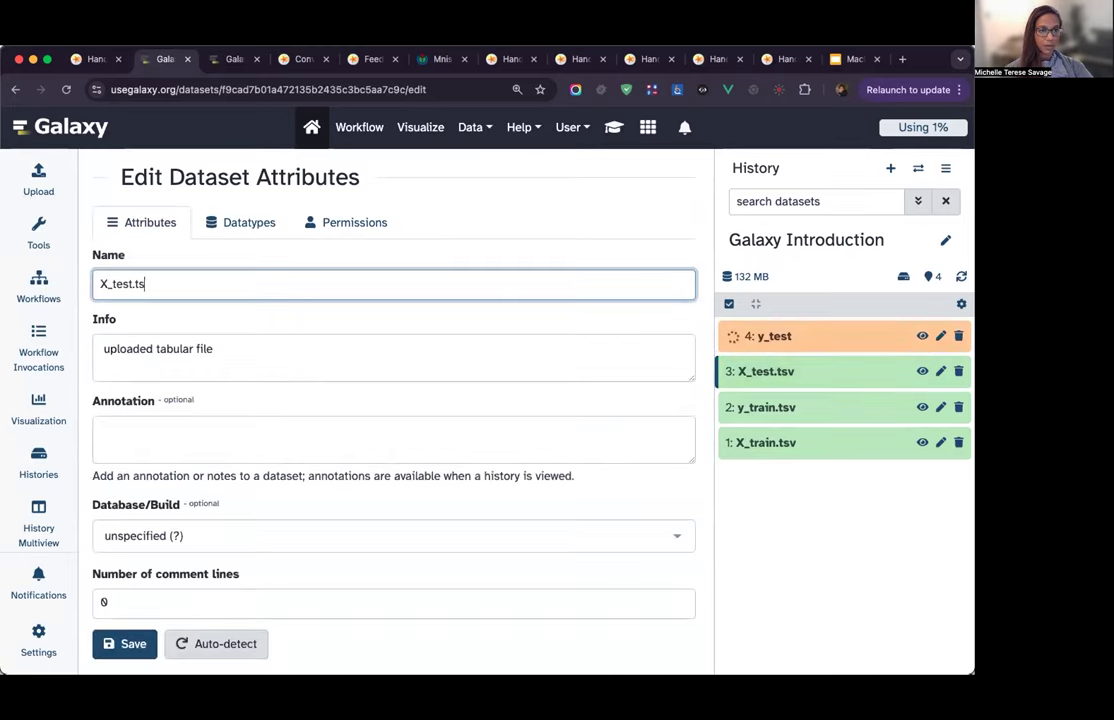
click(124, 644)
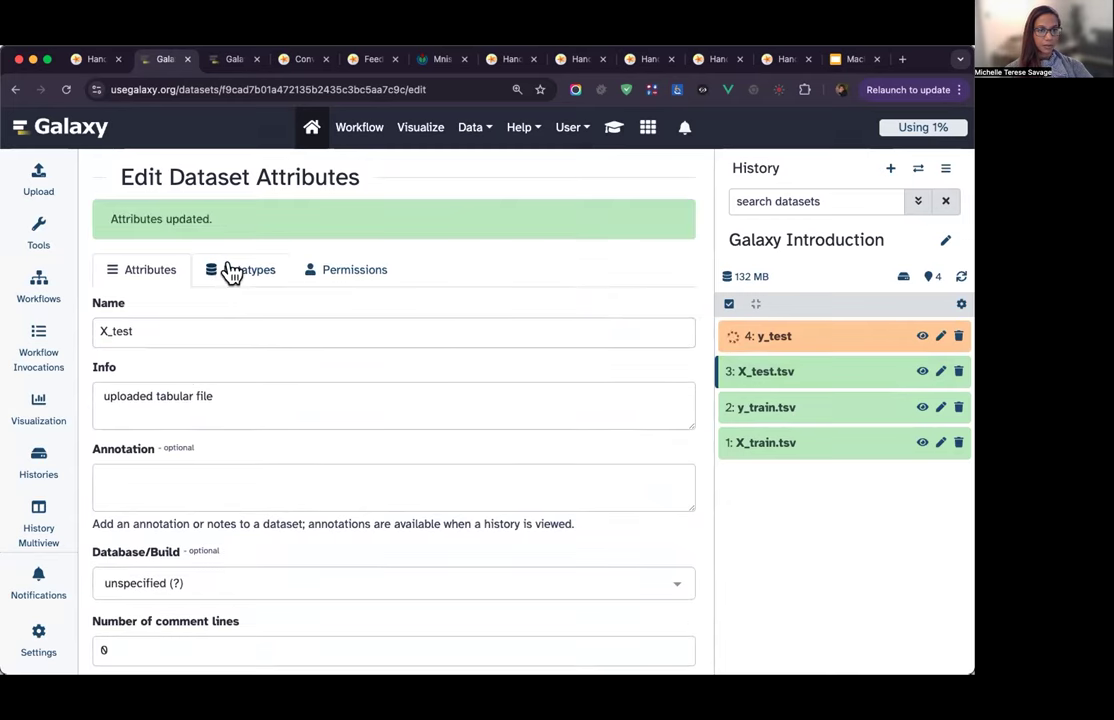
click(230, 272)
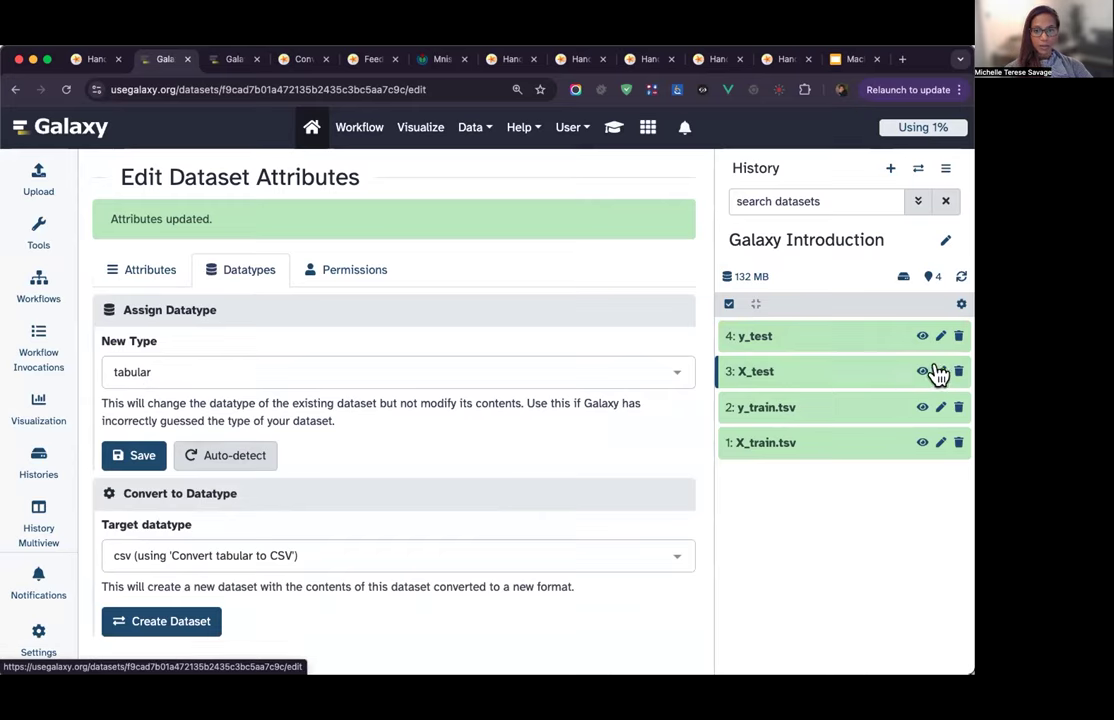
- Rename the y_train.tsv dataset as y_train and save its attributes
click(940, 408)
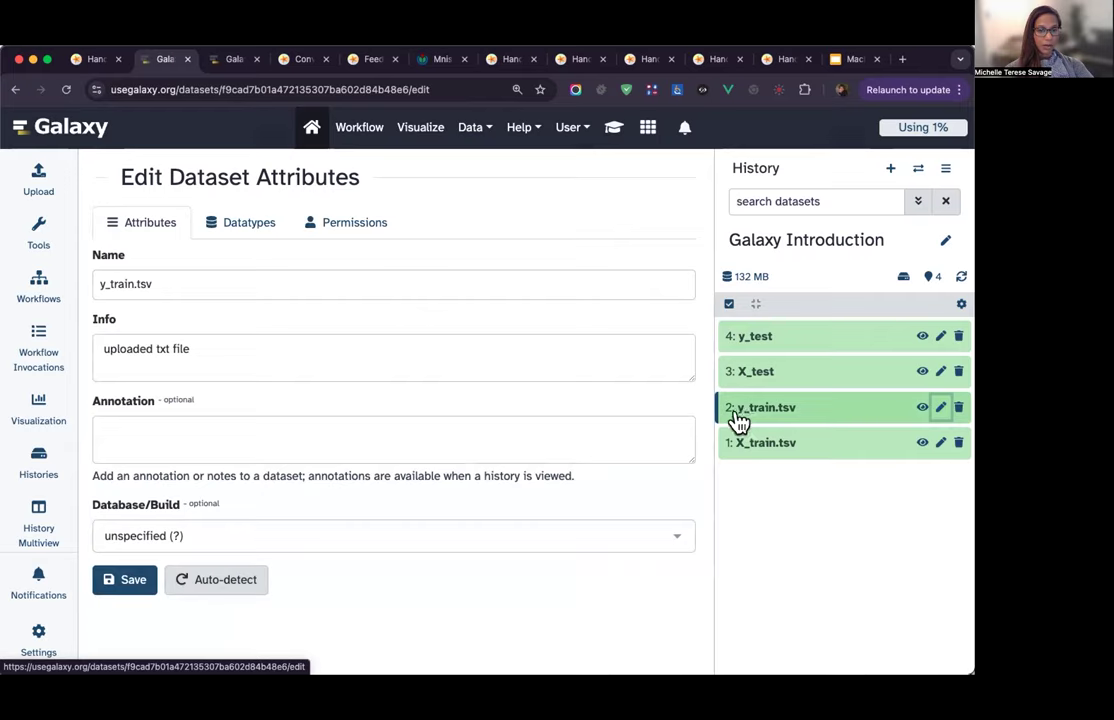
click(177, 280)
key(BackSpace)
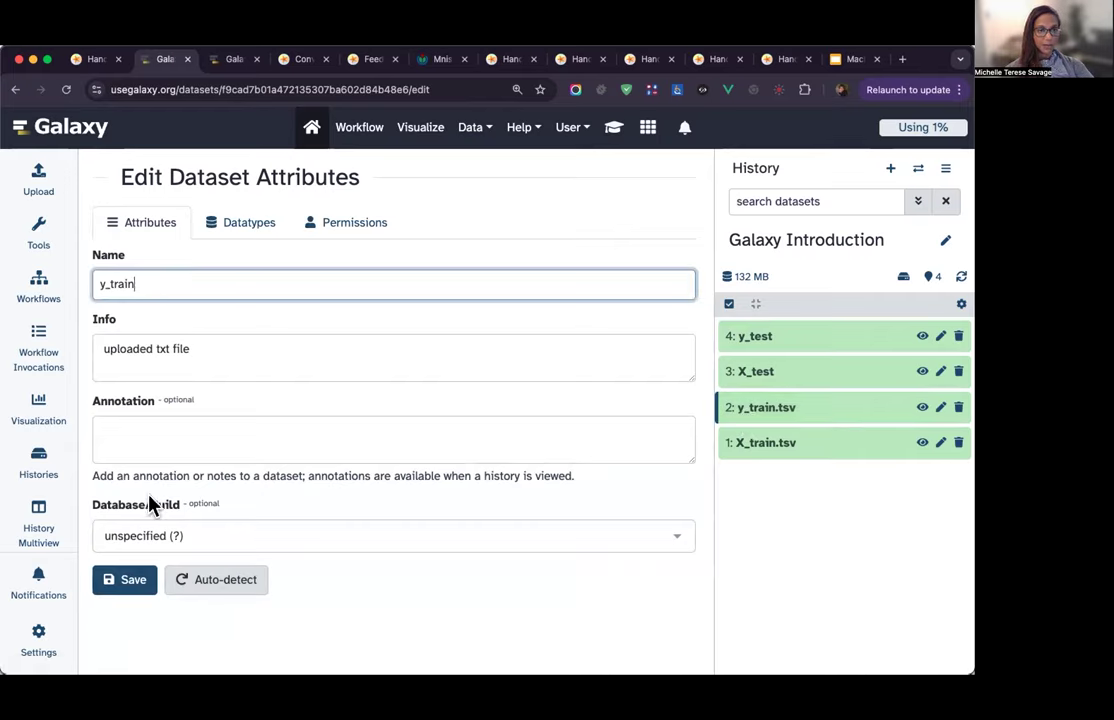
click(132, 583)
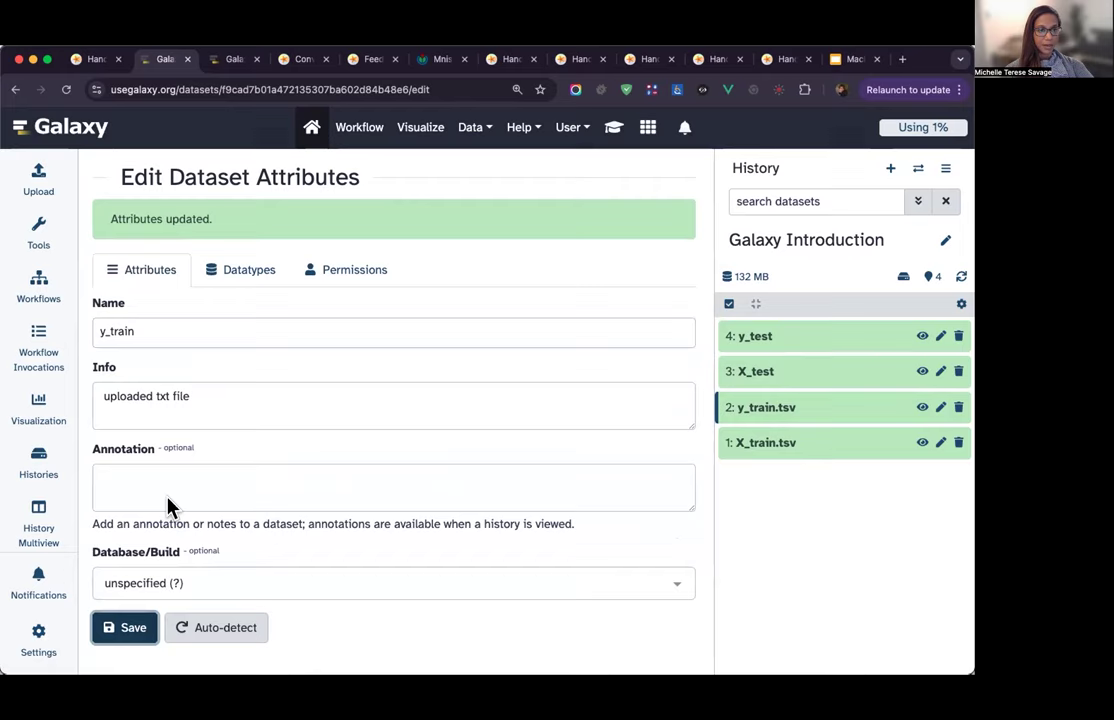
- Change the y_train dataset's datatype to tabular and save it
click(231, 276)
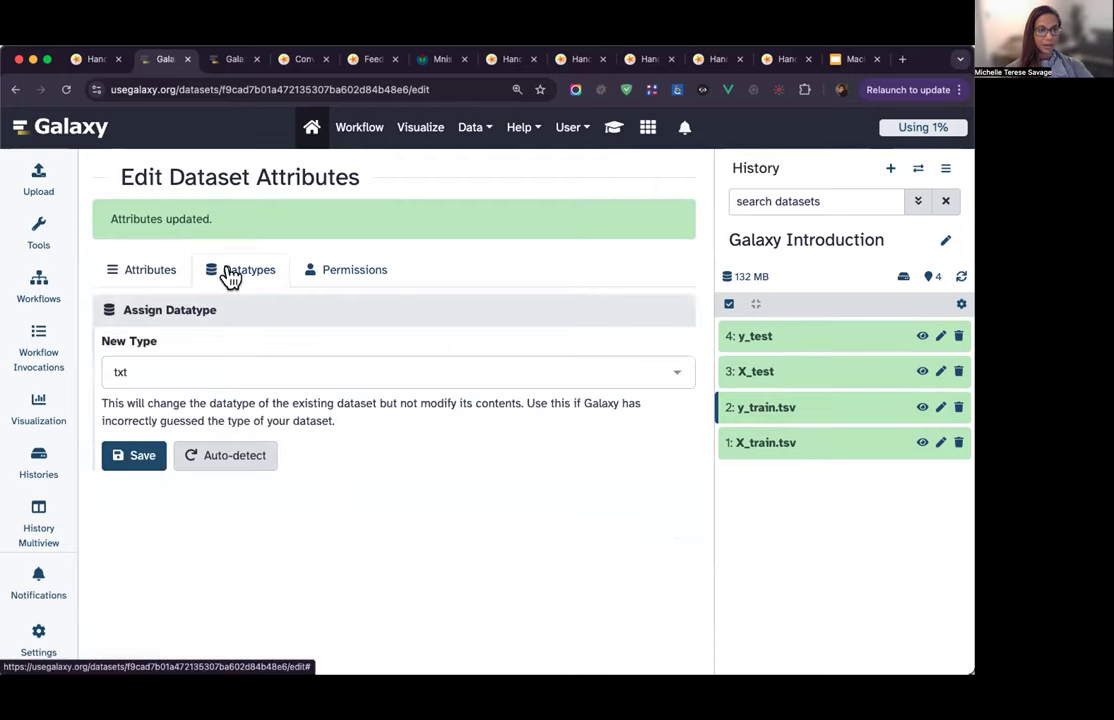
click(193, 372)
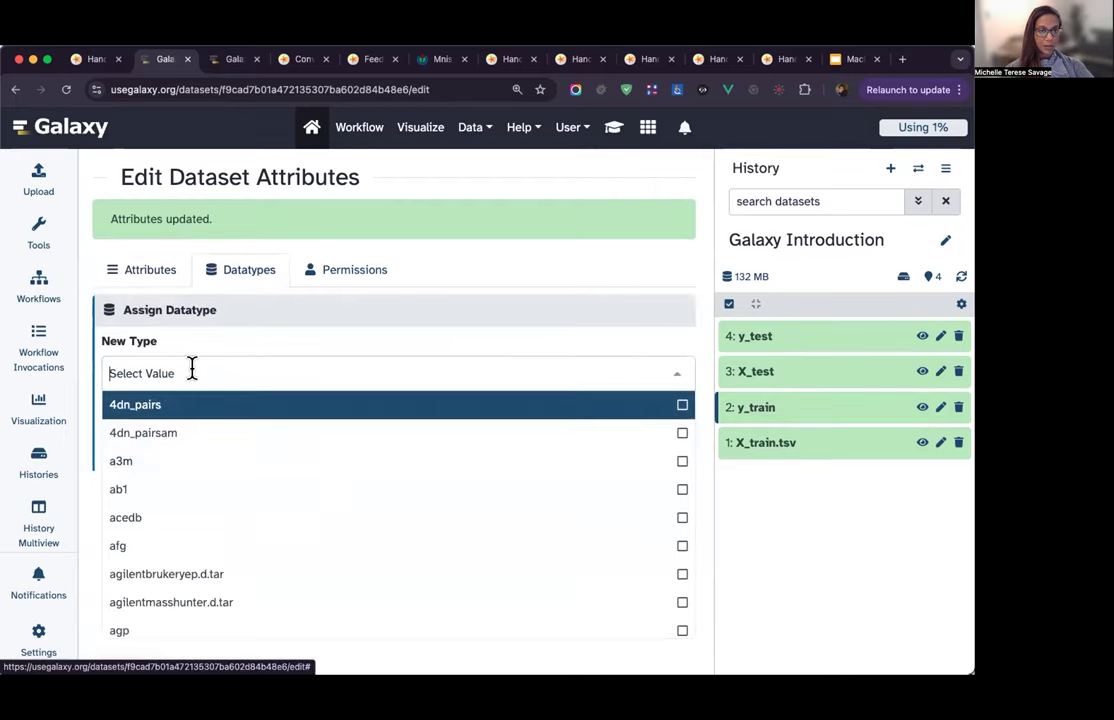
text(tablu)
key(BackSpace)
key(BackSpace)
text(ul)
click(166, 519)
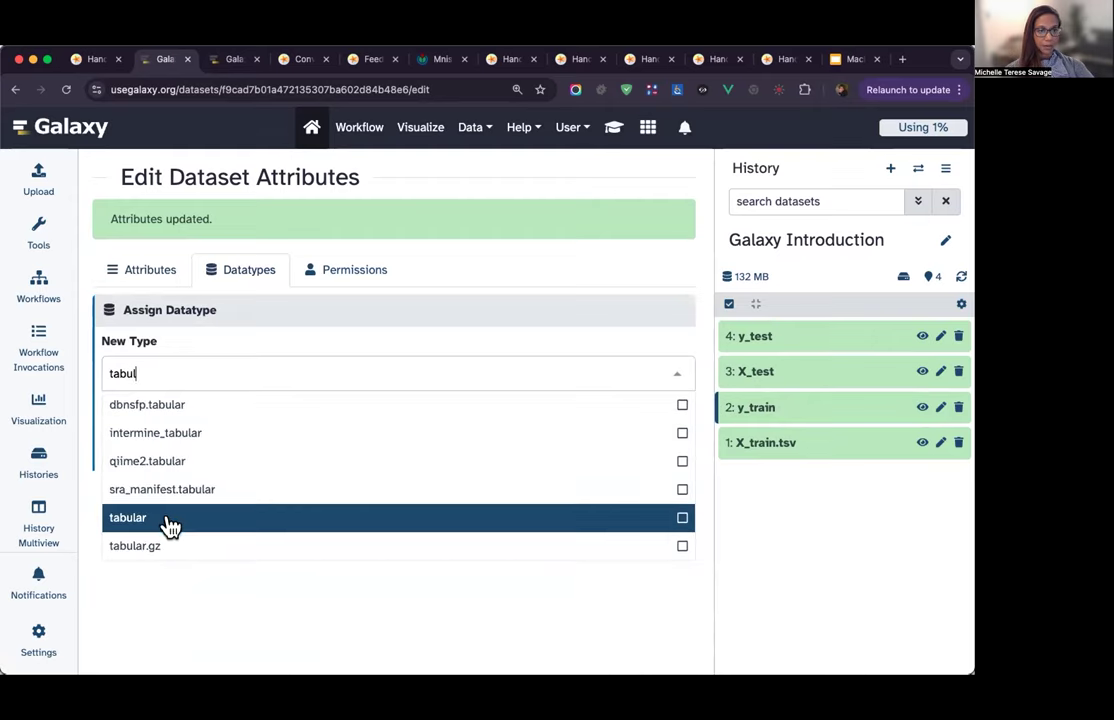
click(130, 462)
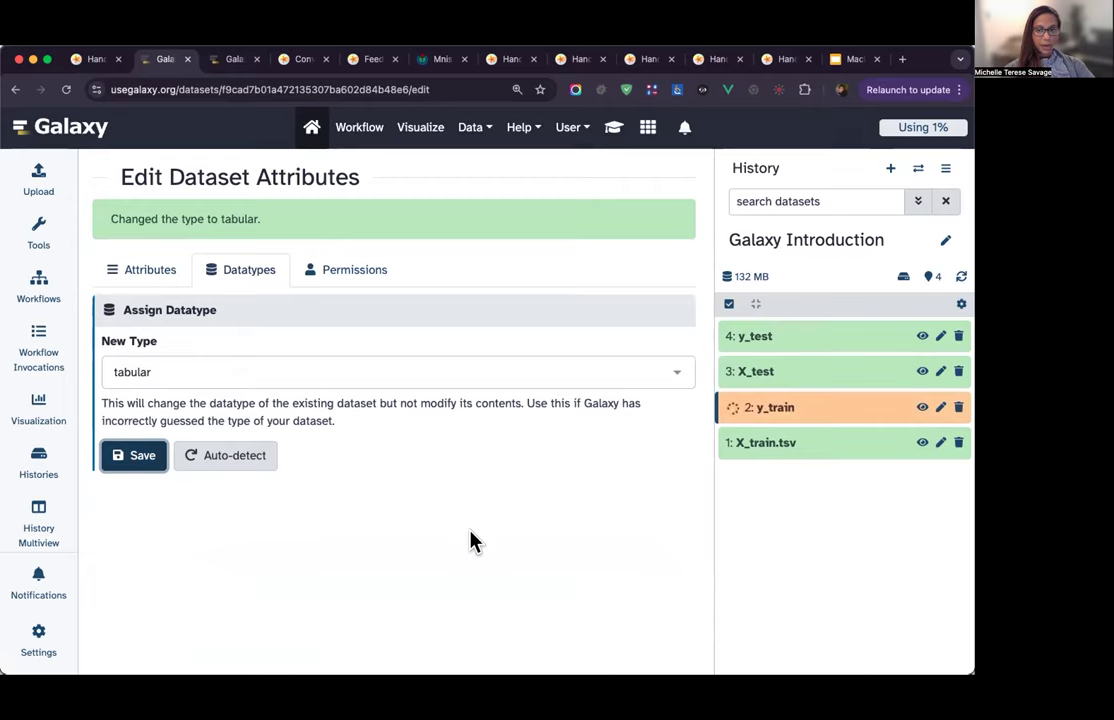
- Rename the X_train.tsv dataset as X_train, save its attributes and check its assigned datatype
click(940, 443)
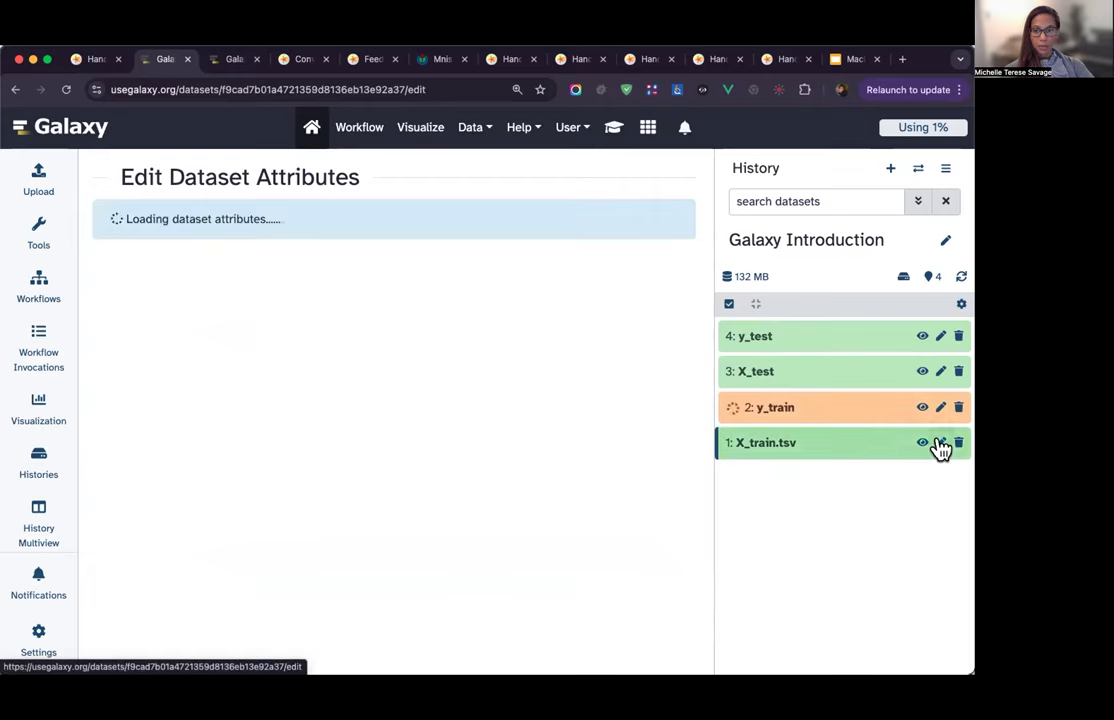
click(211, 280)
key(BackSpace)
key(BackSpace)
key(BackSpace)
key(BackSpace)
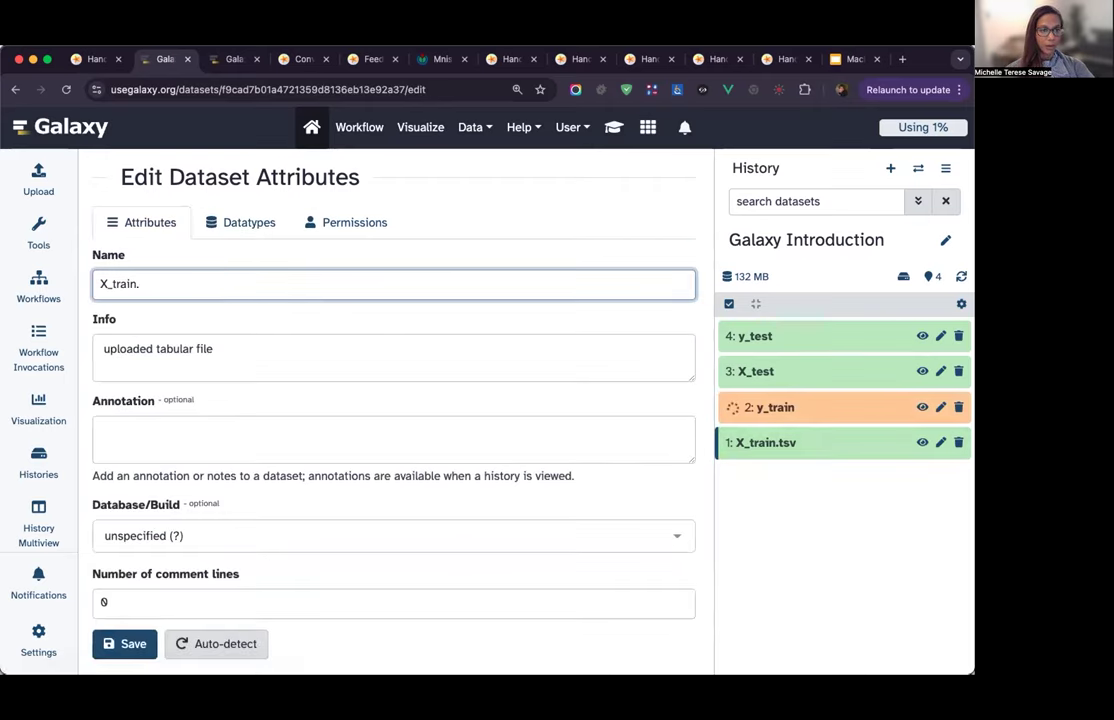
click(123, 644)
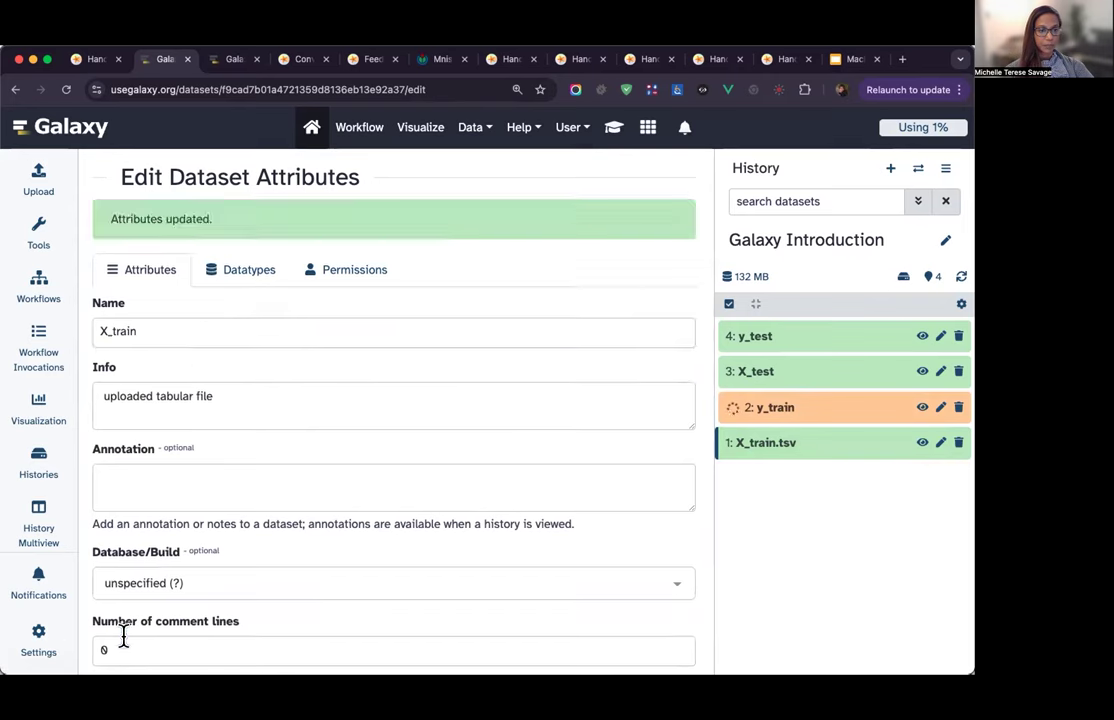
click(234, 267)
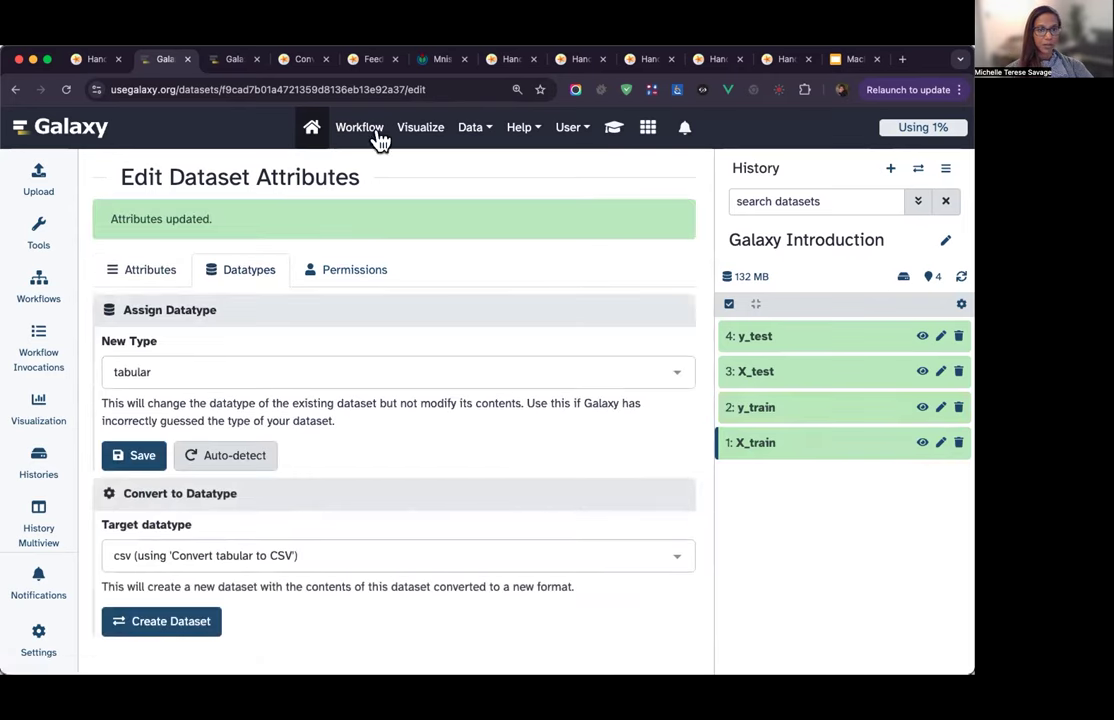
- Read the tutorial's section on classifying MNIST images with CNN up to the One-Hot Encoding hands-on, and return to the history
click(612, 137)
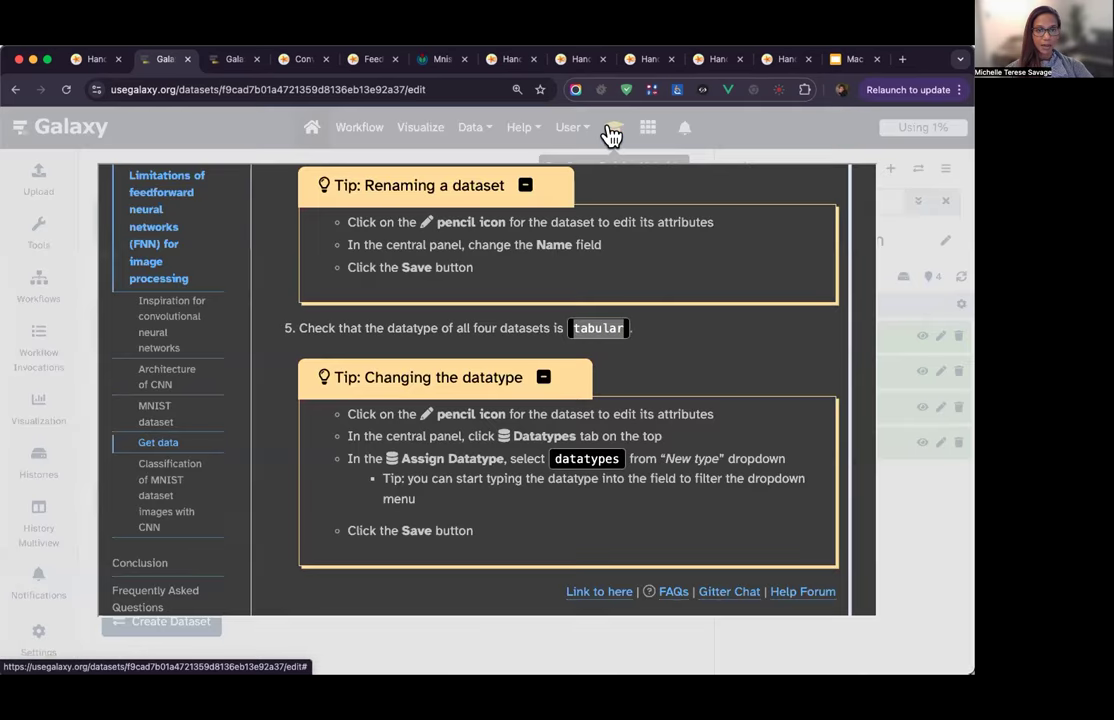
scroll(604, 430, down, 2)
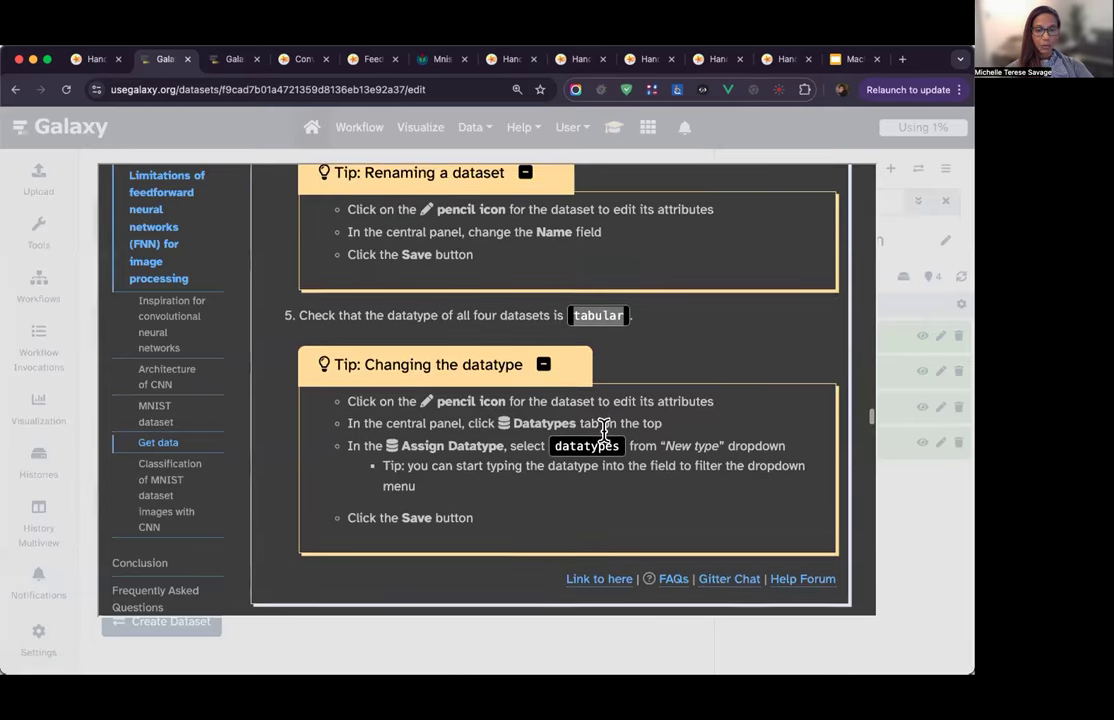
scroll(604, 430, down, 5)
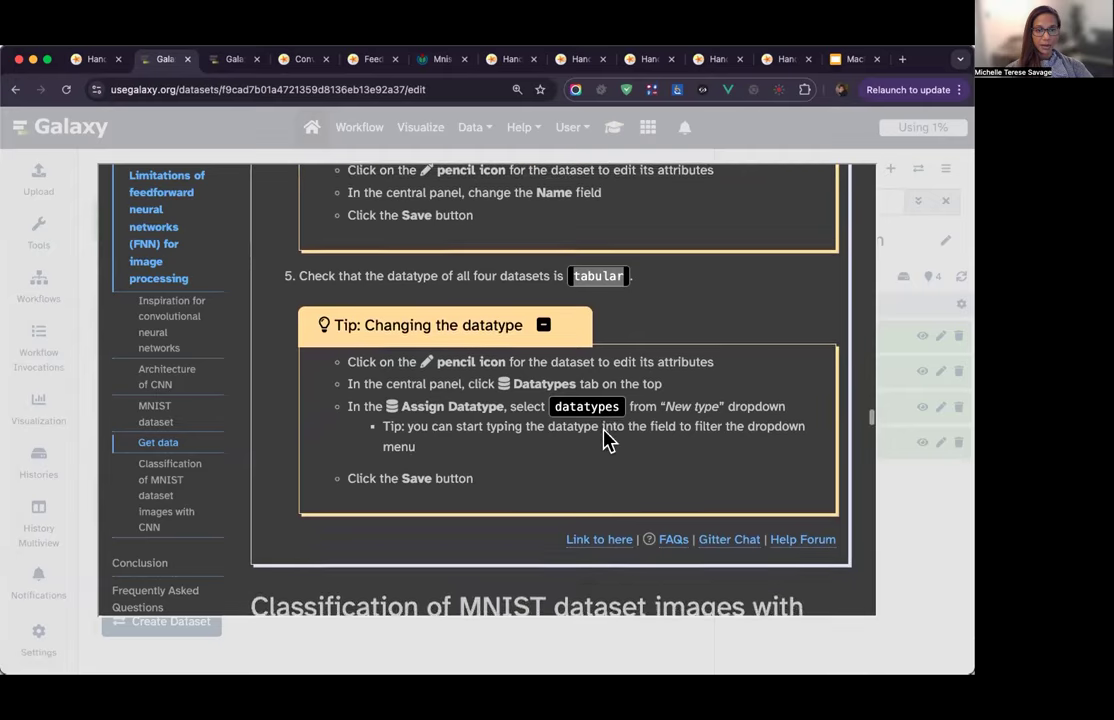
scroll(604, 437, down, 3)
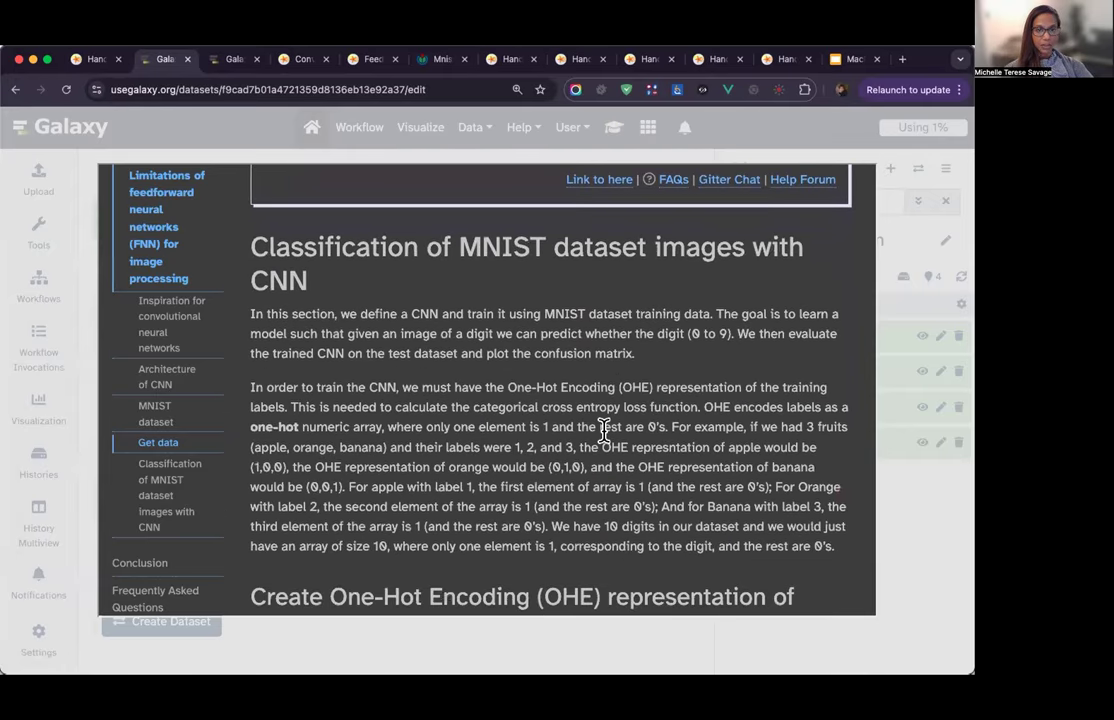
scroll(604, 430, down, 2)
scroll(606, 440, down, 6)
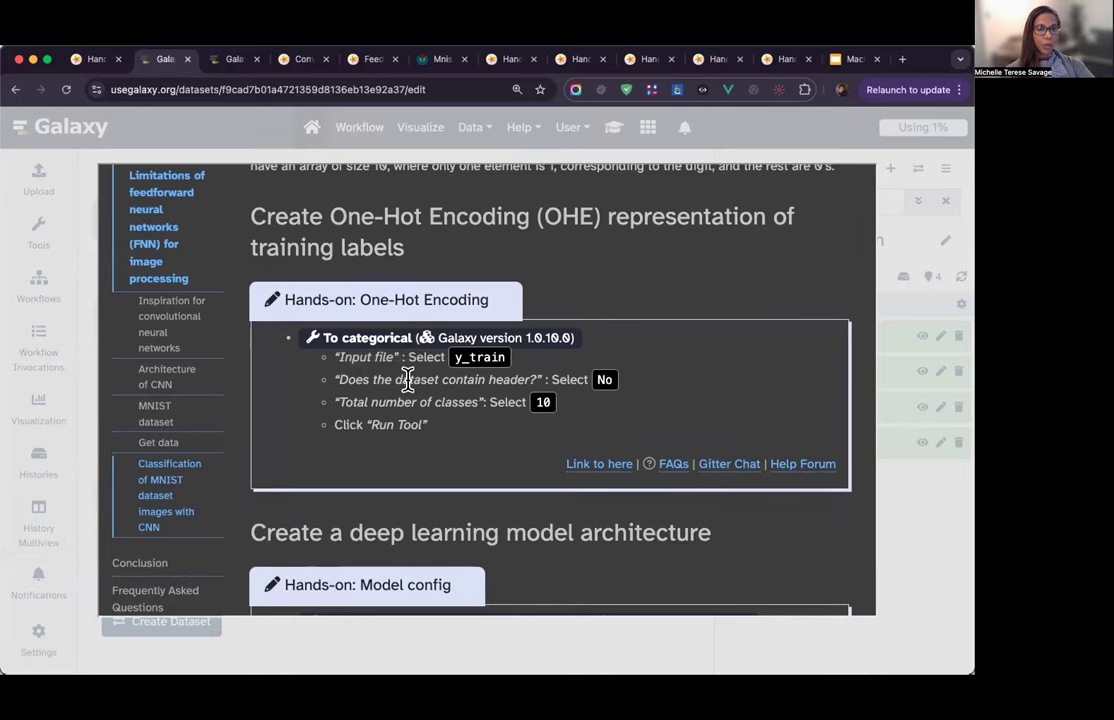
click(206, 137)
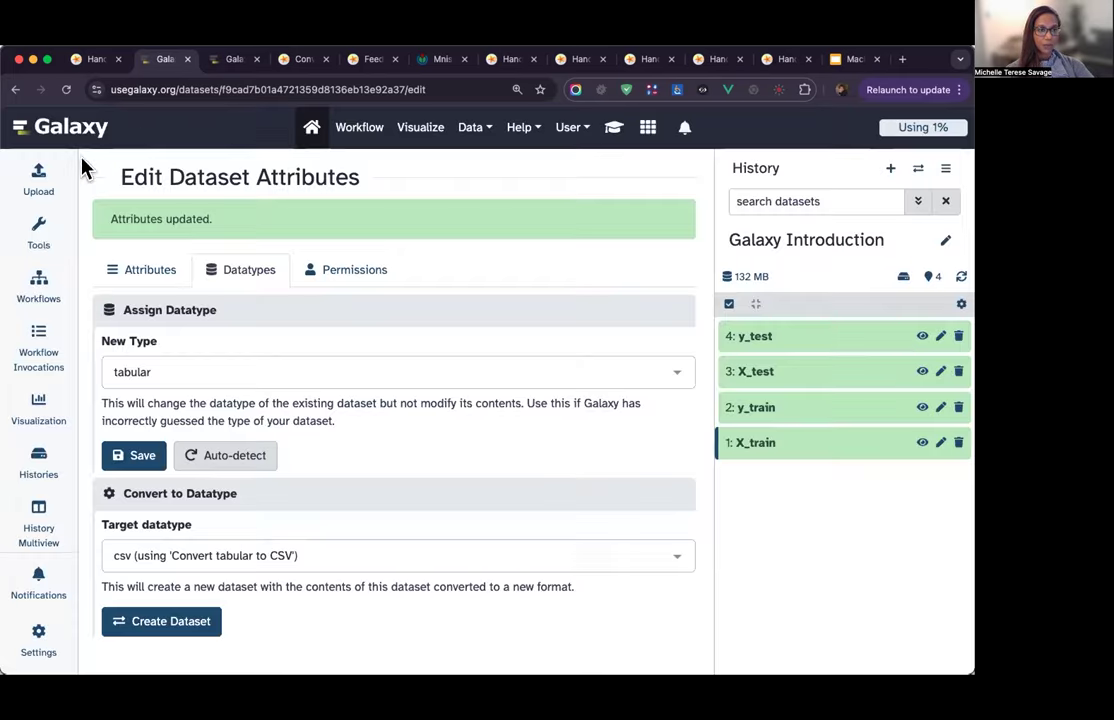
- Search the tool list for "to categori", clear the search and close the list
click(37, 240)
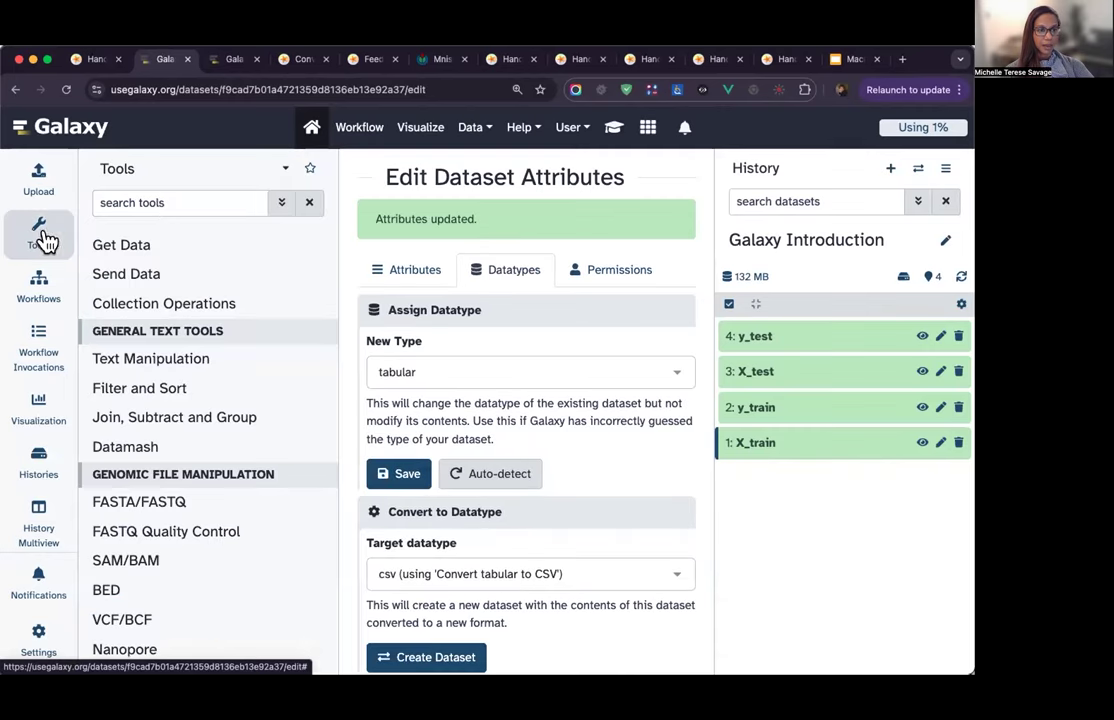
click(186, 196)
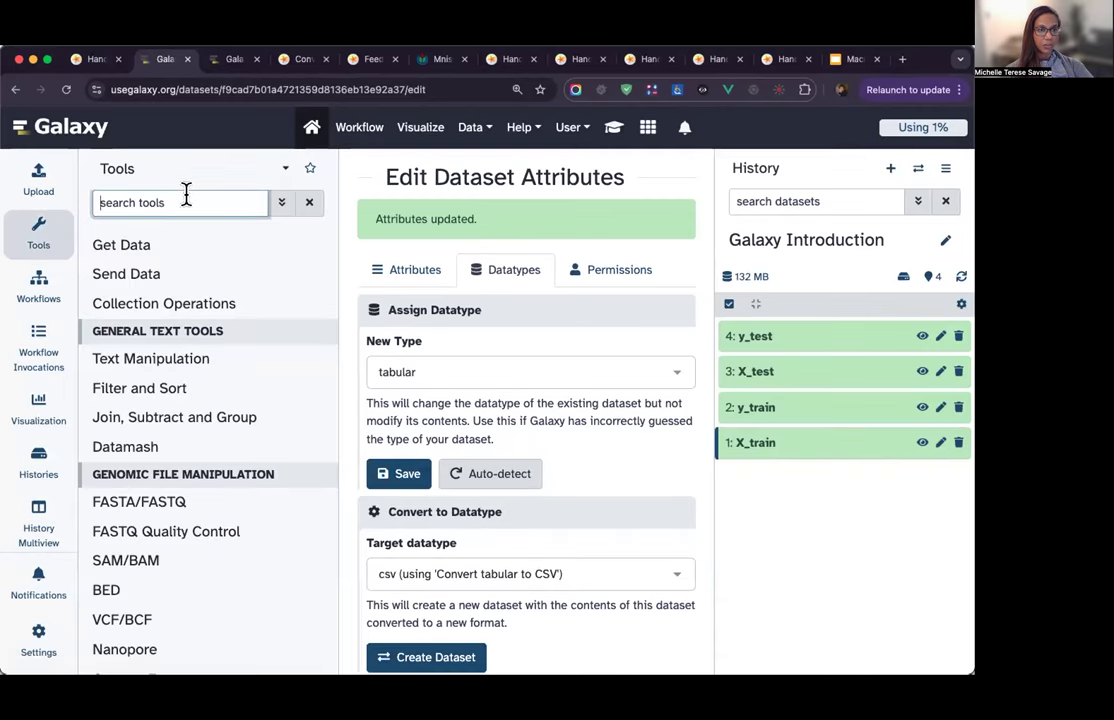
text(to c)
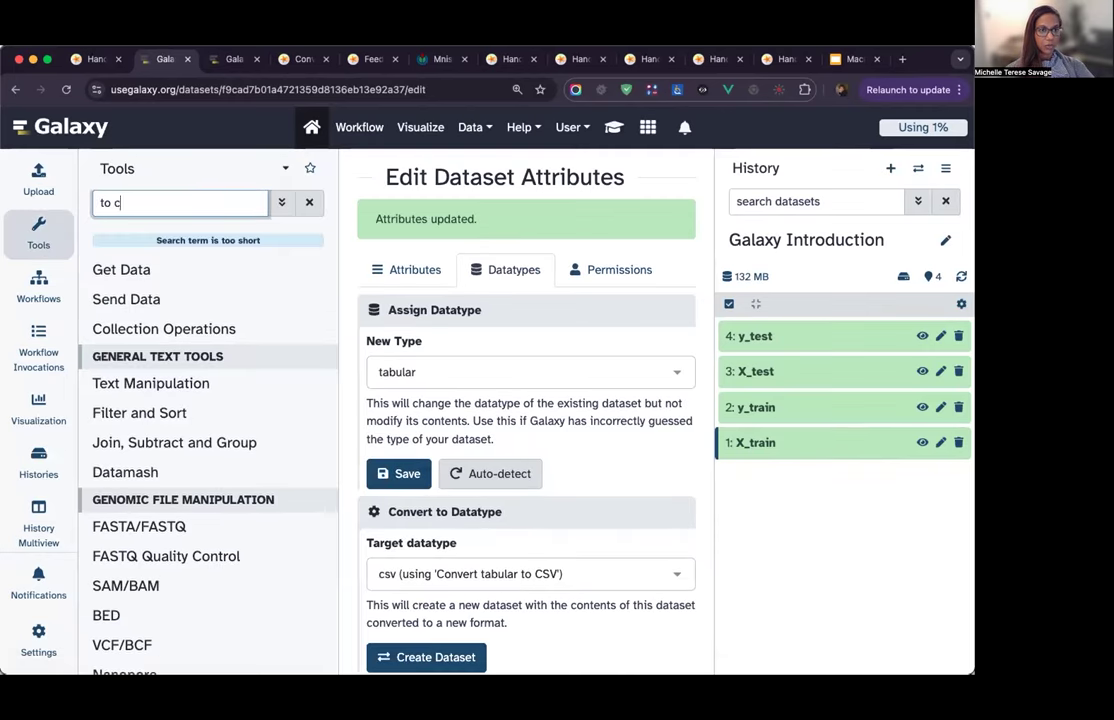
text(ategori)
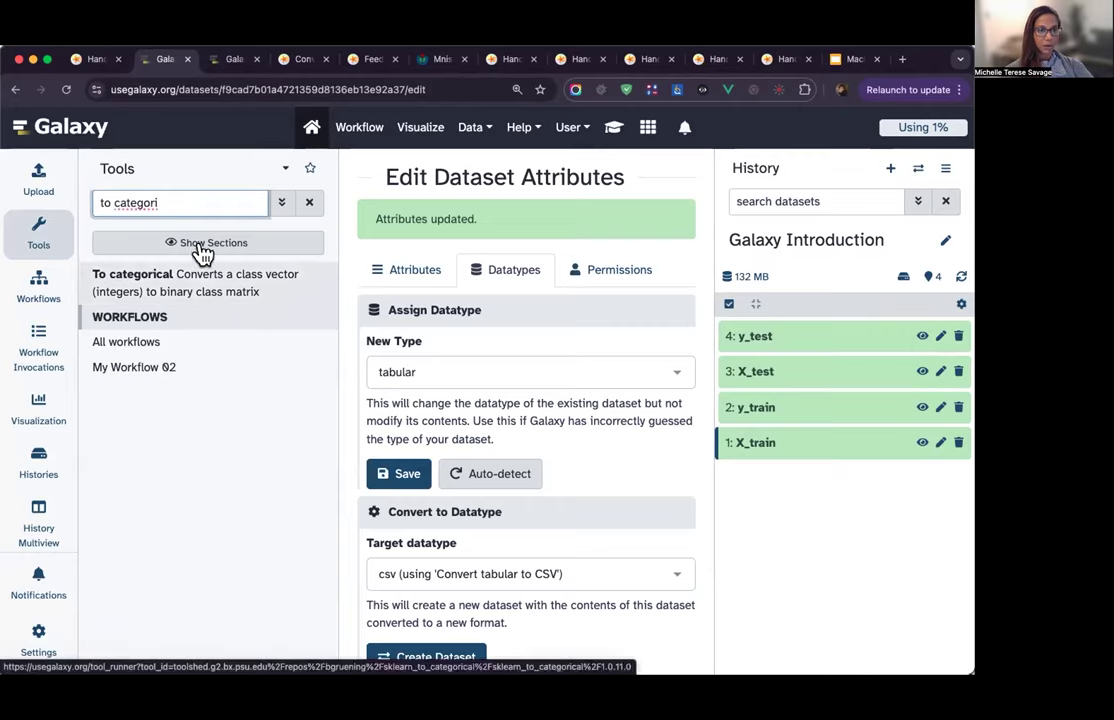
triple_click(183, 198)
key(BackSpace)
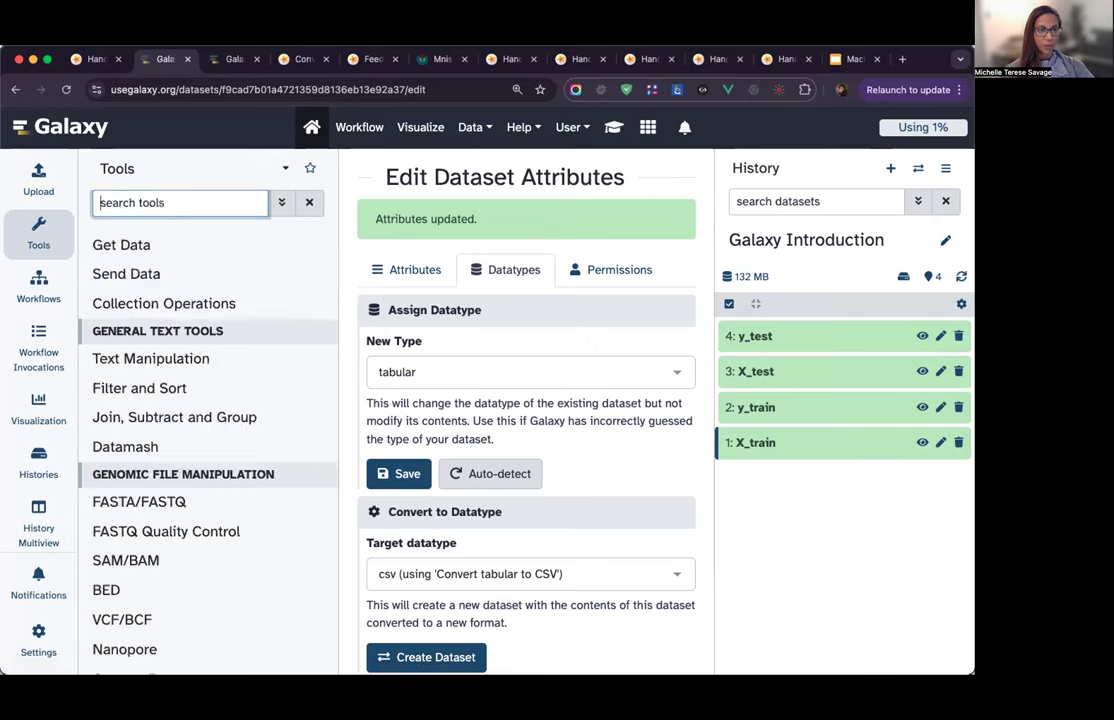
click(48, 241)
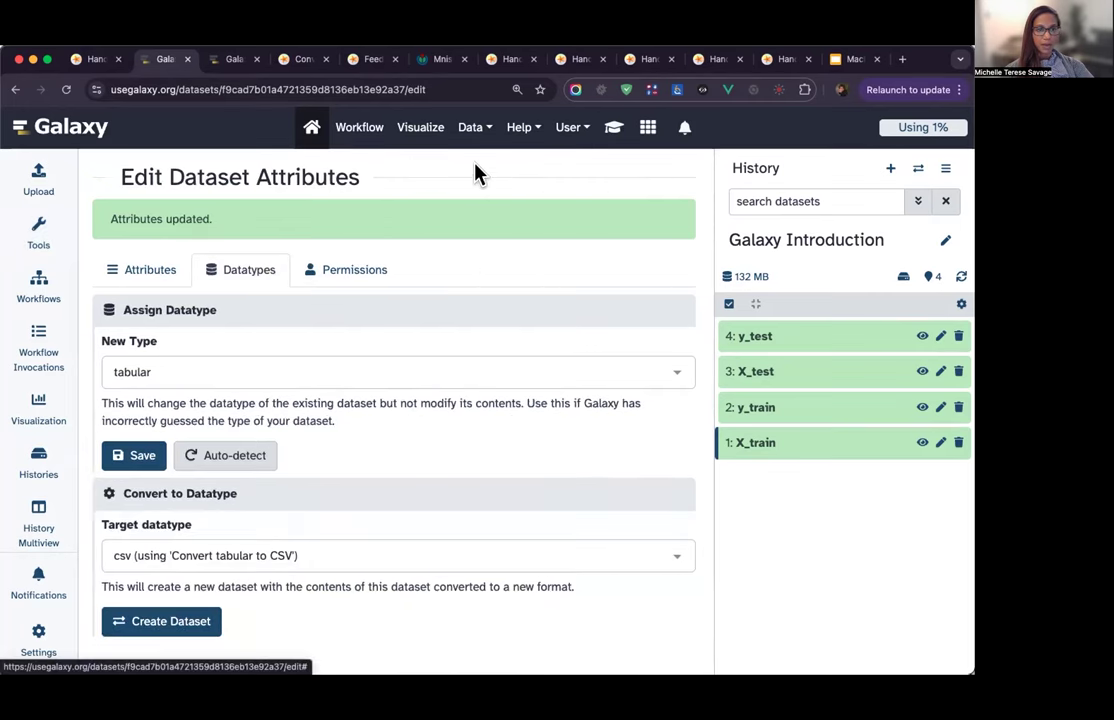
- Open the To categorical tool from the tutorial's One-Hot Encoding hands-on and select y_train as its input file
click(613, 130)
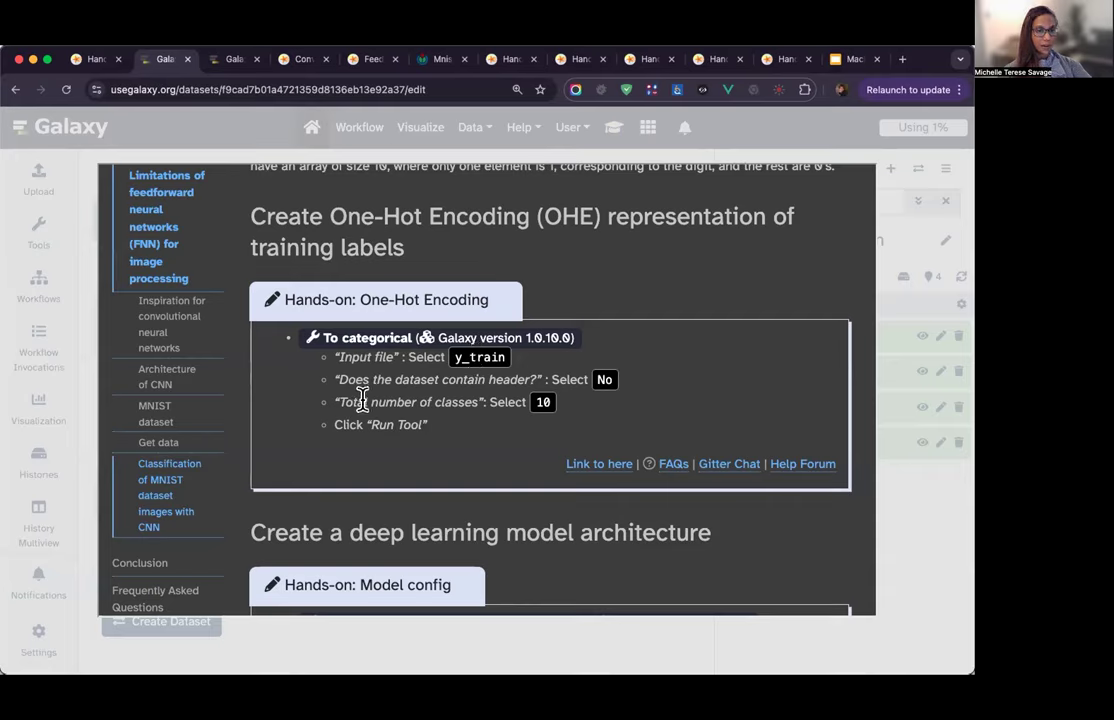
click(388, 345)
click(362, 284)
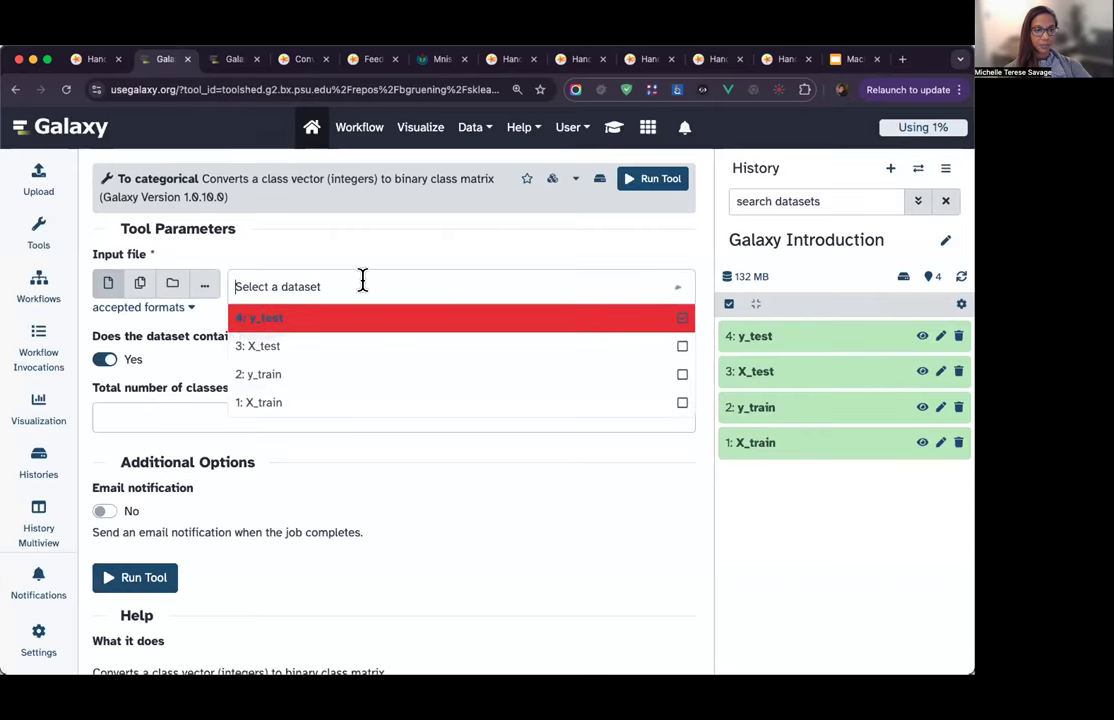
click(358, 376)
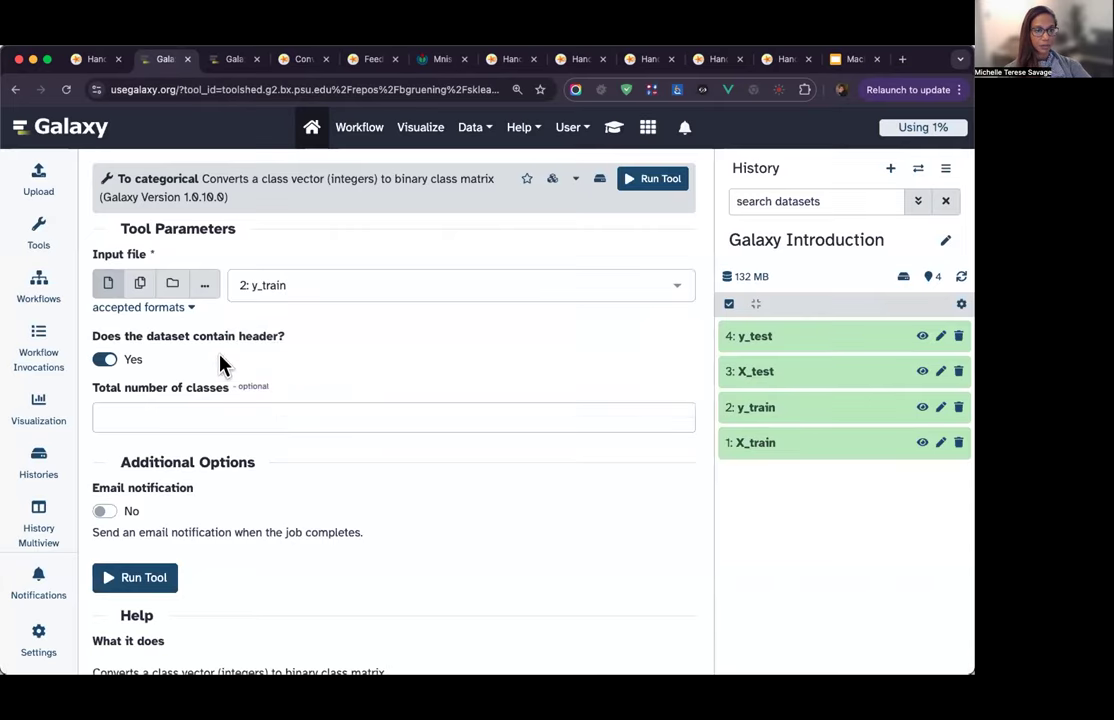
- Set the dataset header option to No and the total number of classes to 10, and run To categorical
click(104, 360)
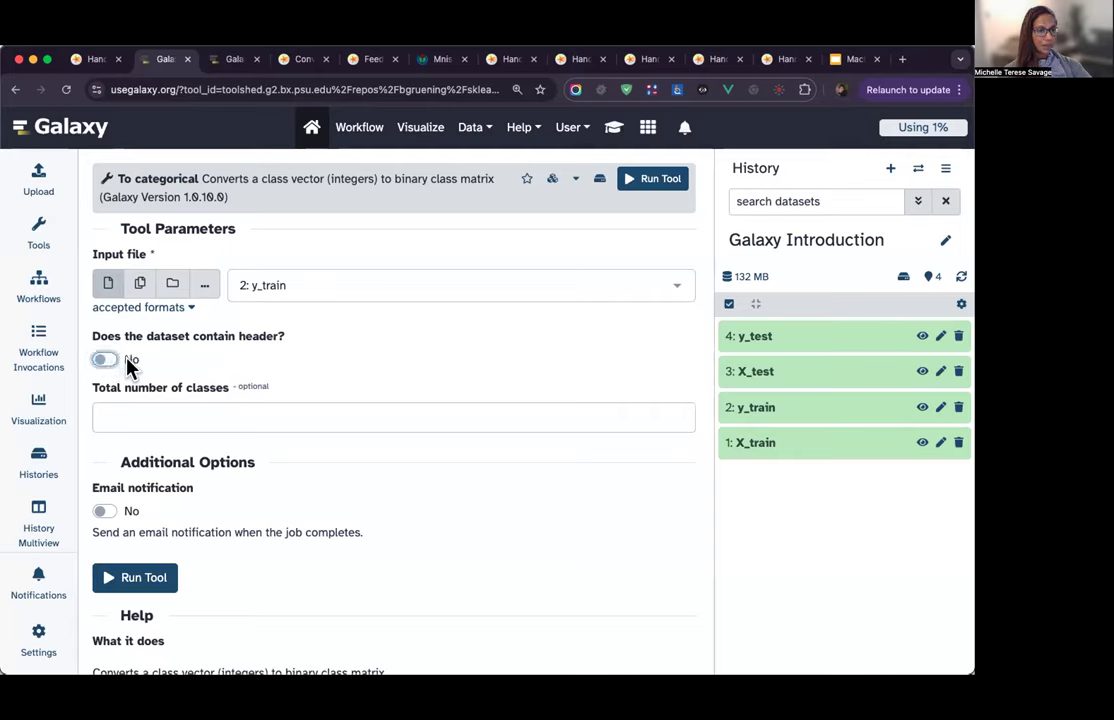
click(180, 415)
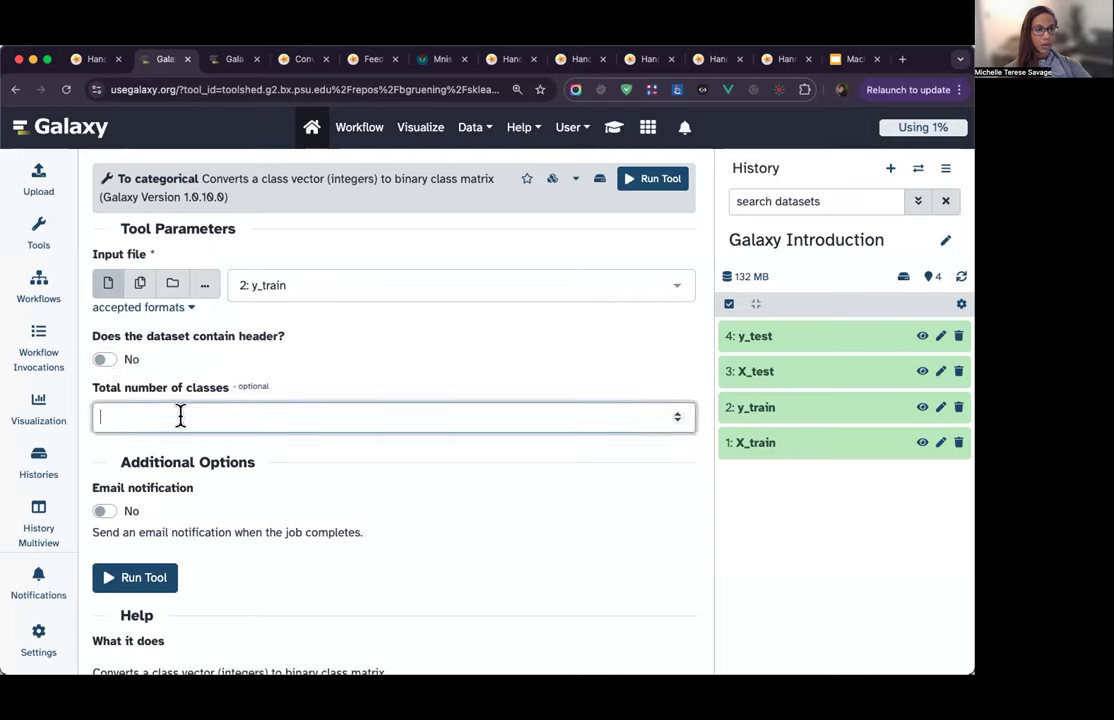
text(10)
click(372, 458)
scroll(372, 458, down, 2)
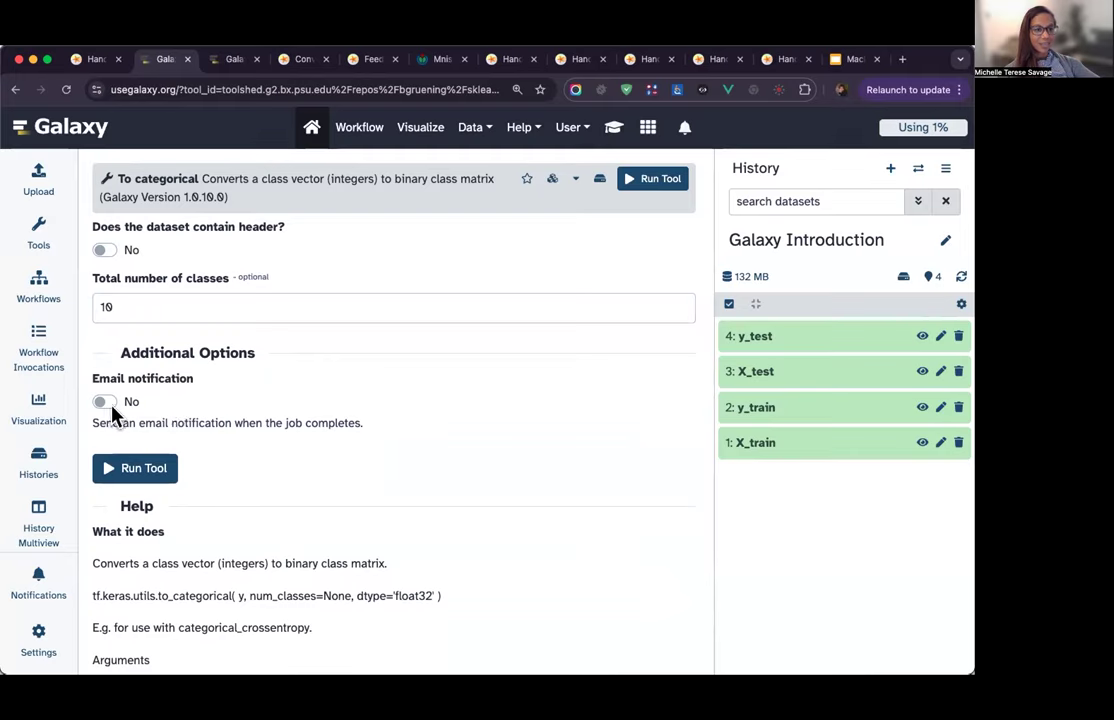
click(158, 472)
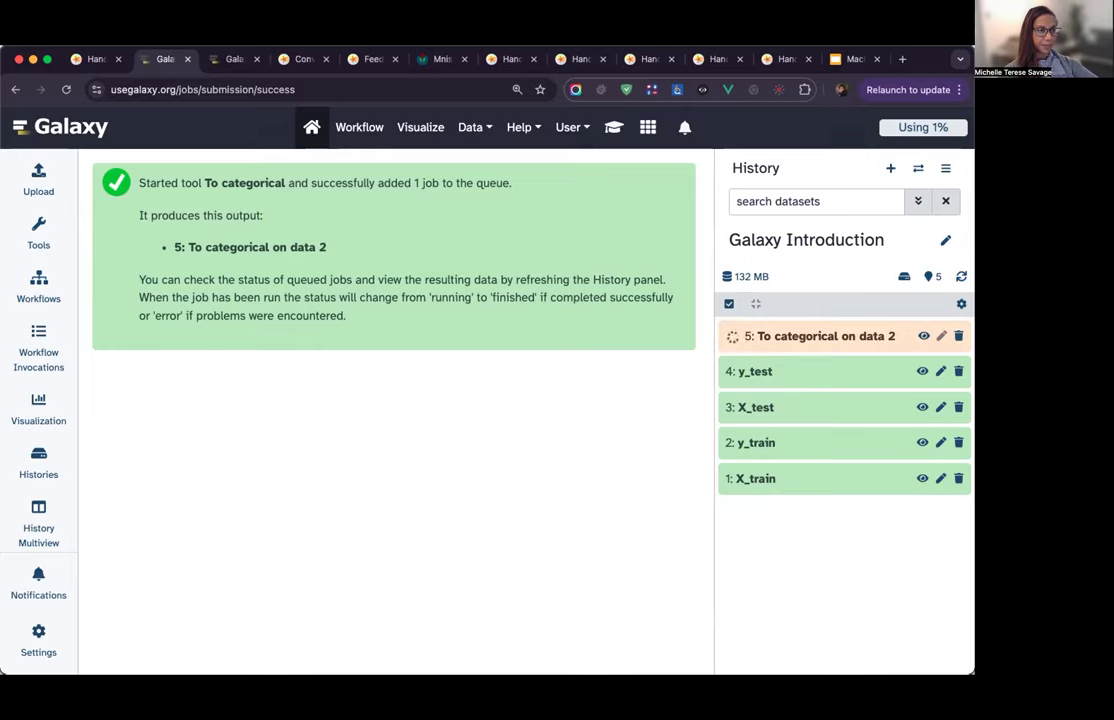
- Read the tutorial from the One-Hot Encoding hands-on to the start of Model config, and return to the history to check the To categorical job
click(609, 126)
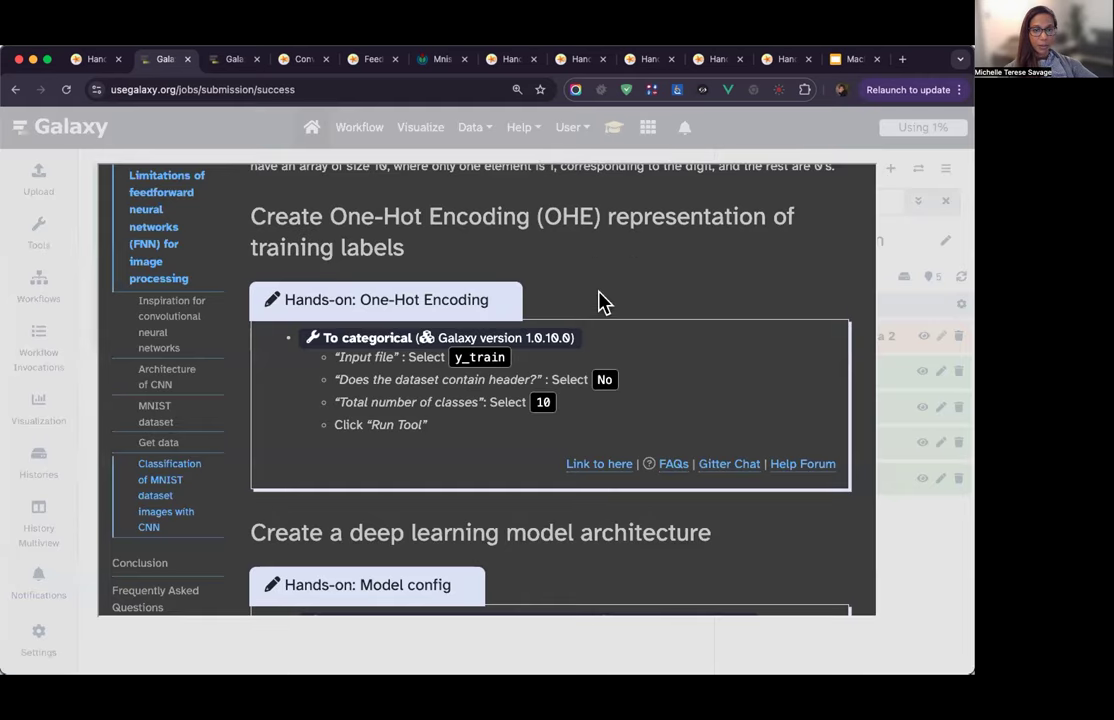
scroll(600, 301, down, 2)
scroll(600, 314, down, 5)
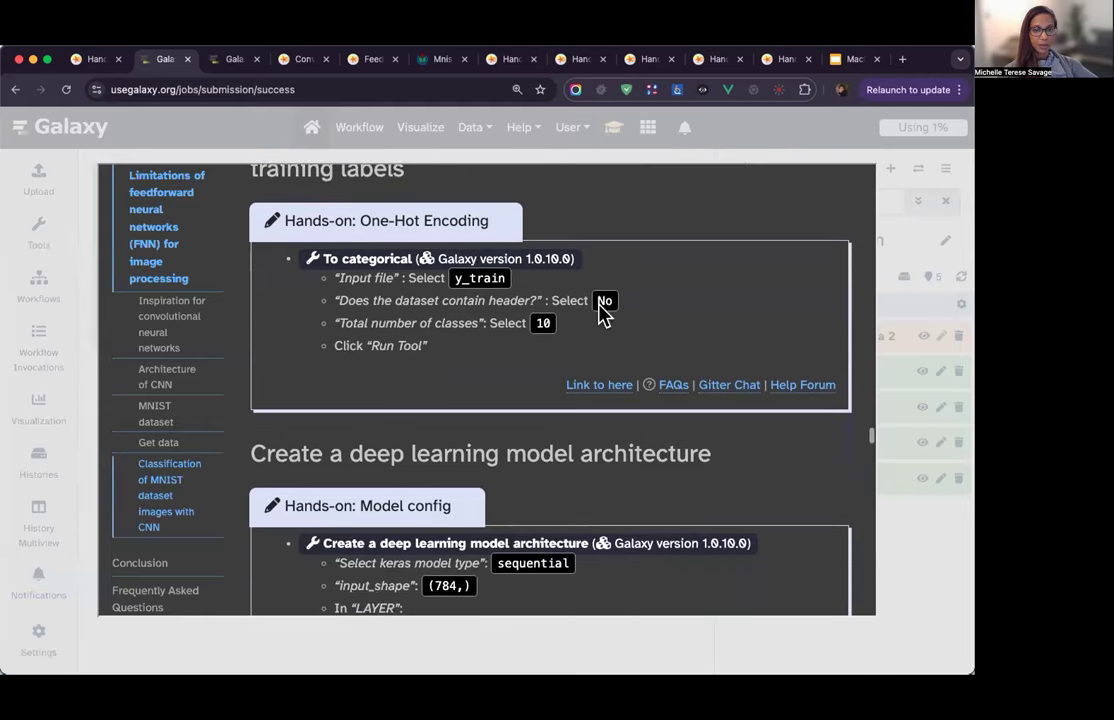
scroll(600, 314, down, 4)
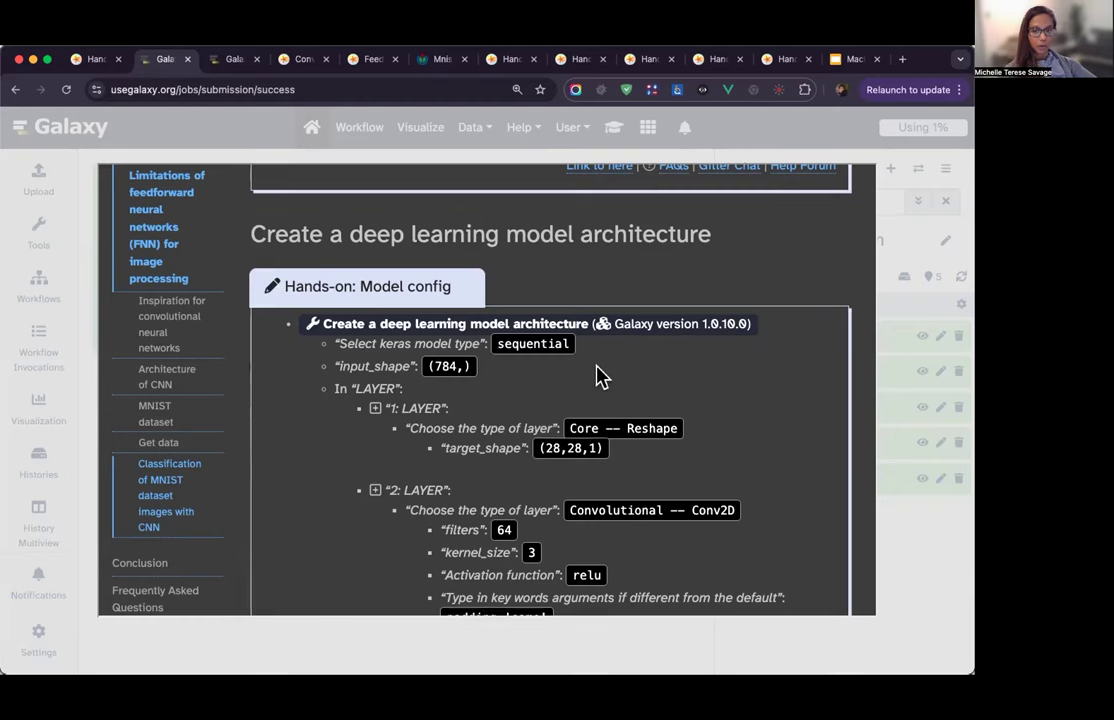
click(930, 560)
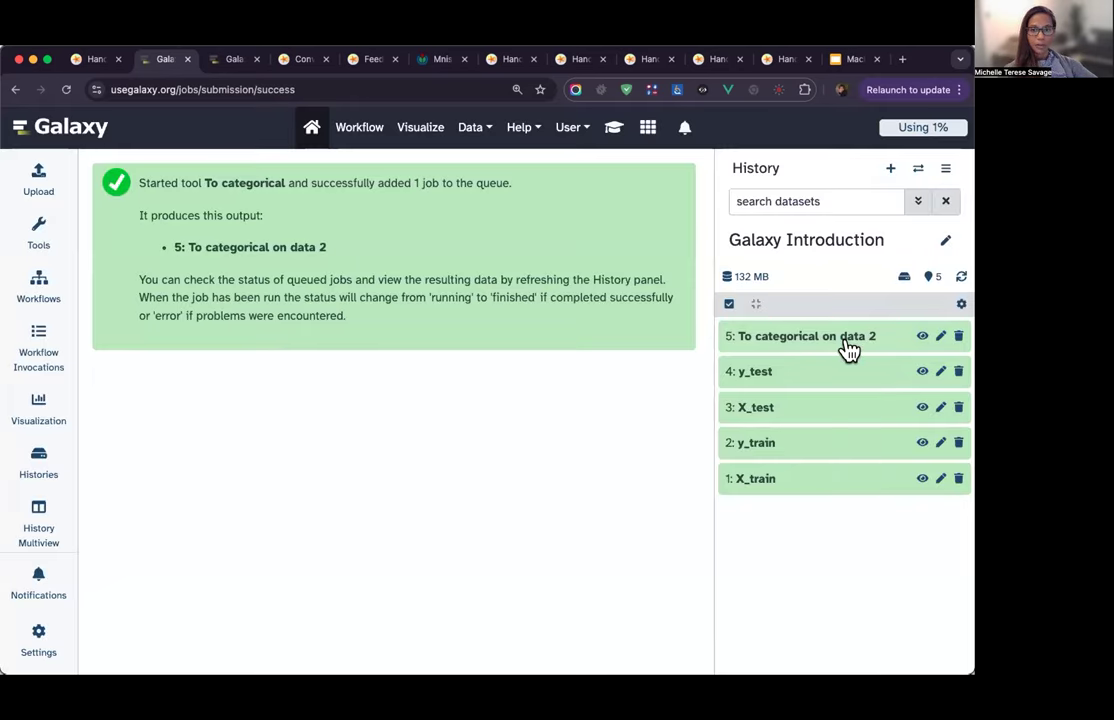
- Review the layer settings in the tutorial's Model config hands-on and open its Create a deep learning model architecture tool
click(613, 128)
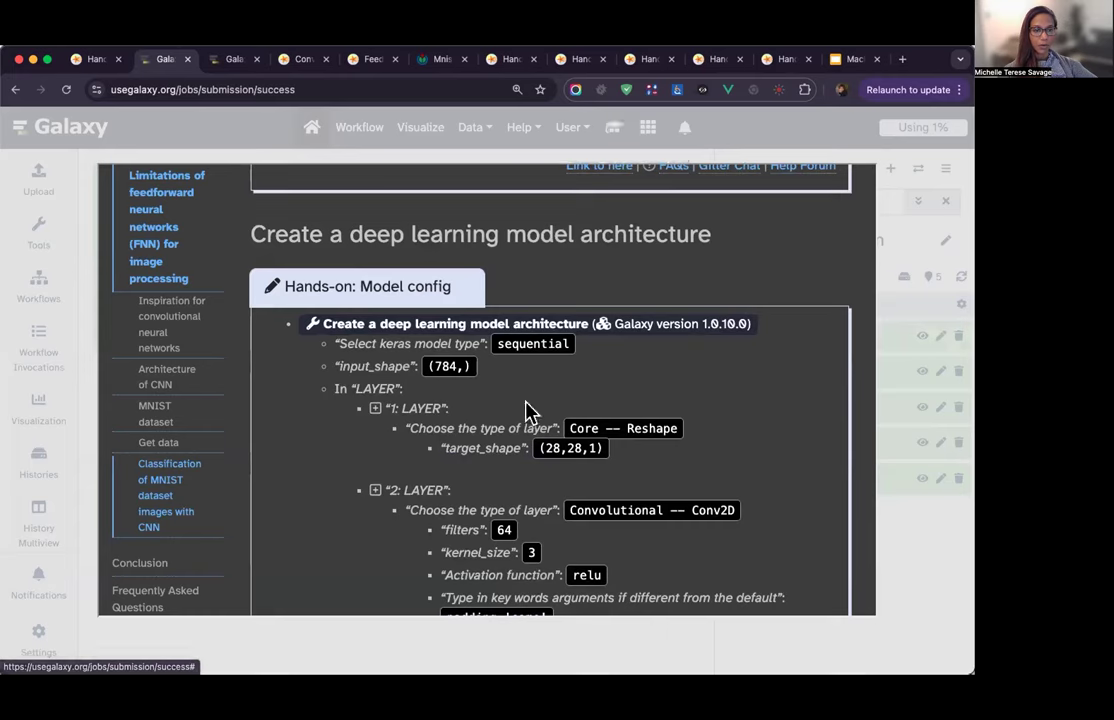
scroll(527, 408, down, 2)
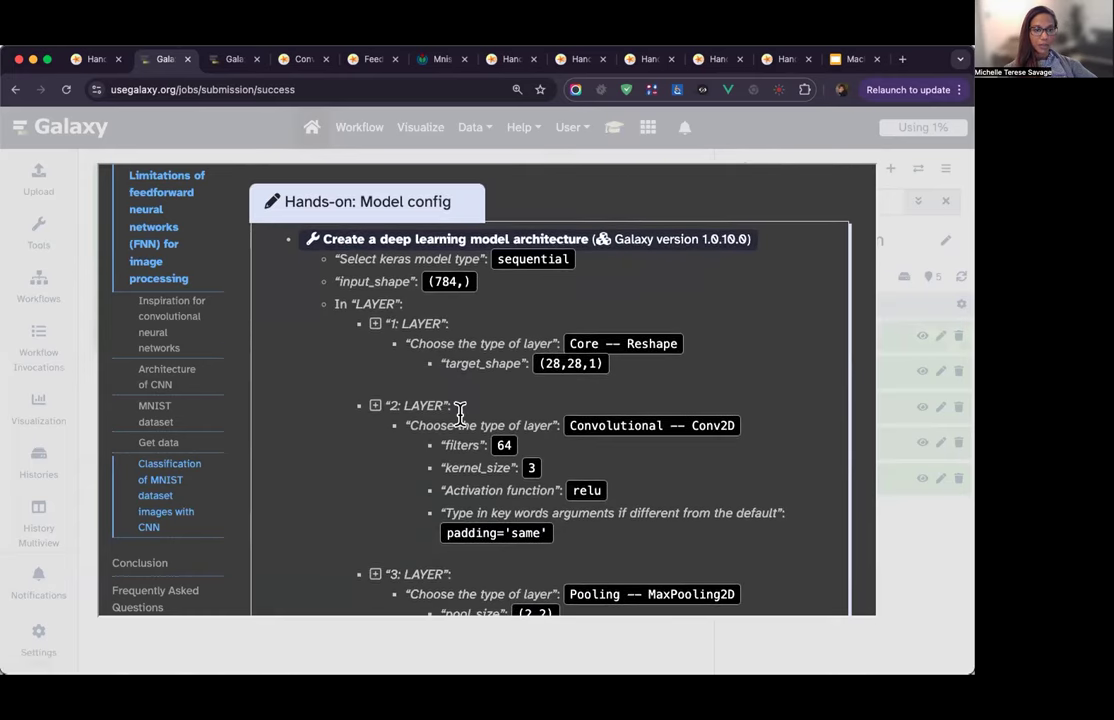
scroll(457, 415, down, 4)
scroll(465, 425, down, 3)
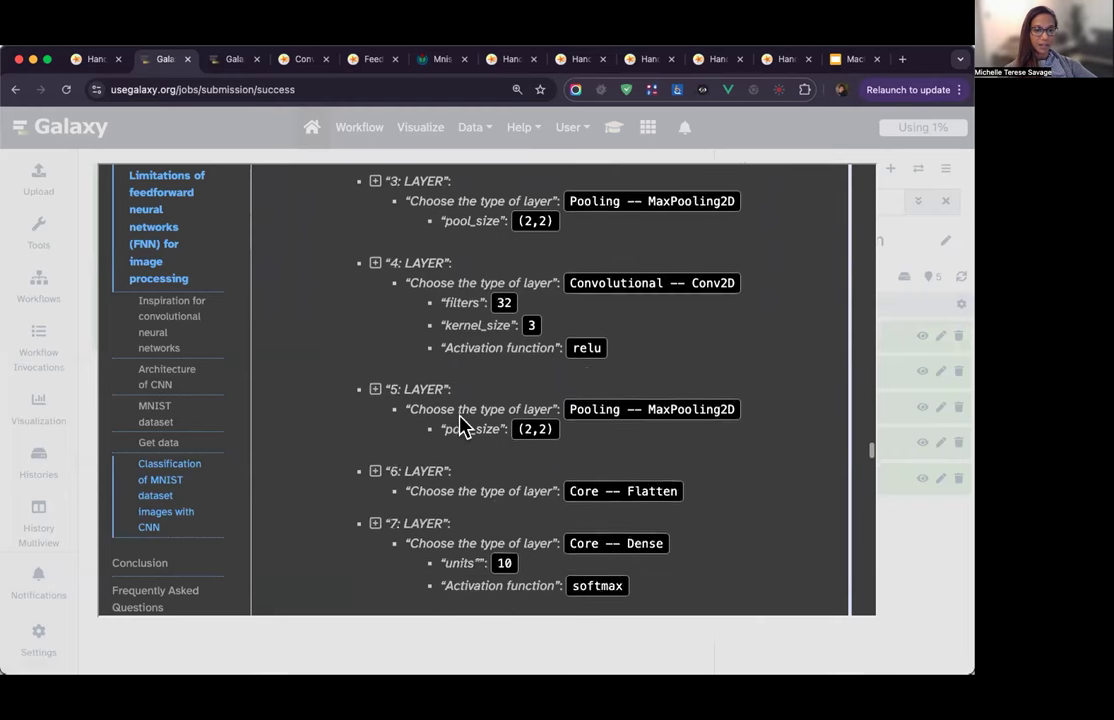
scroll(463, 425, up, 7)
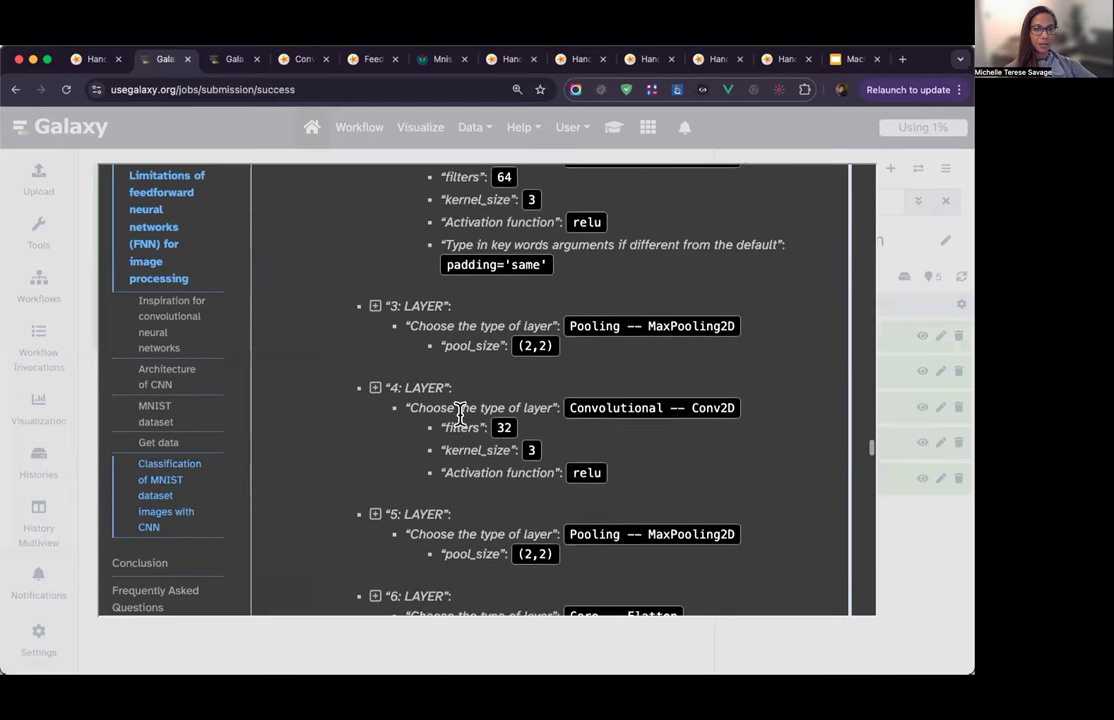
scroll(462, 425, up, 1)
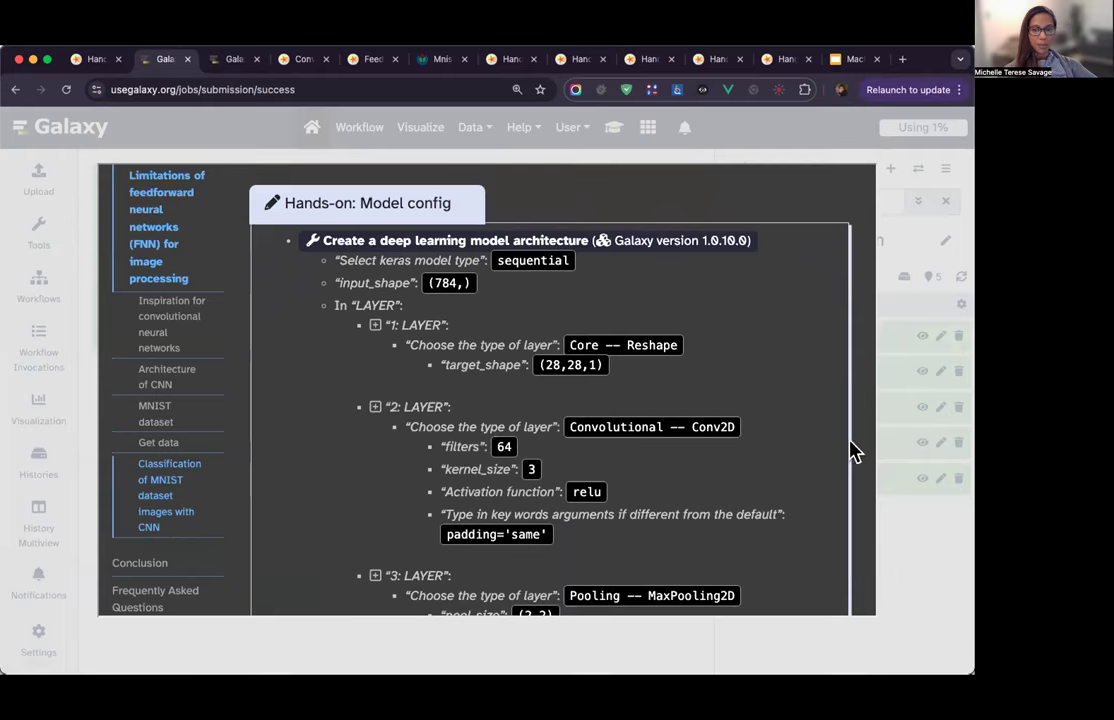
click(410, 243)
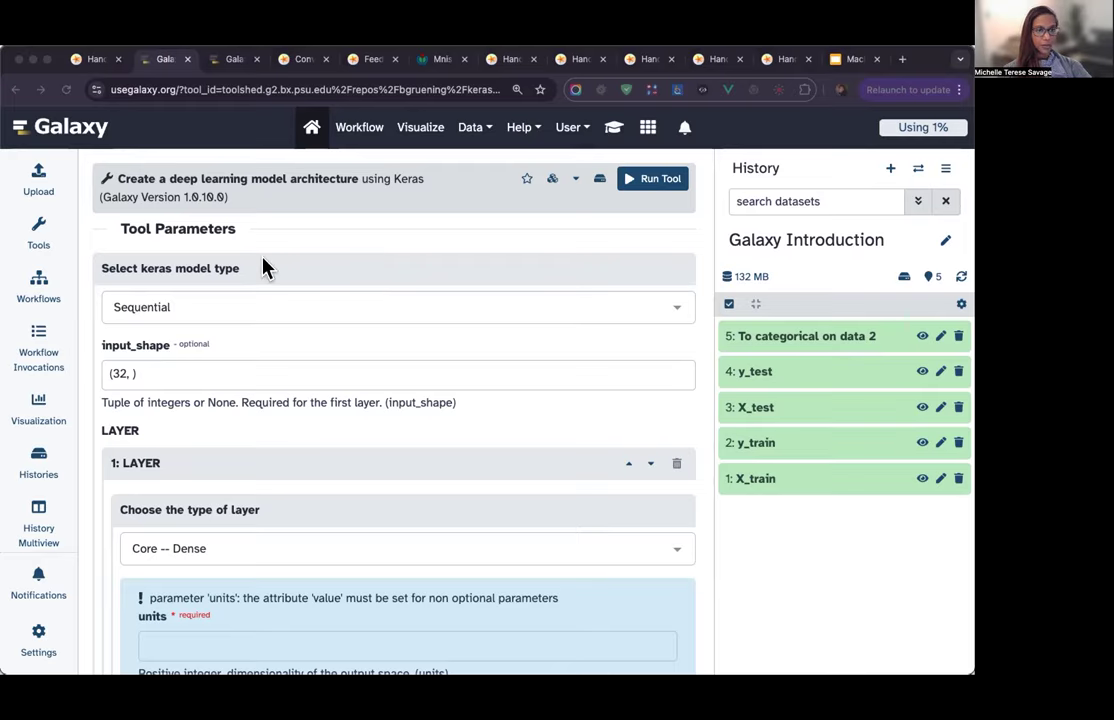
scroll(266, 264, down, 1)
scroll(266, 264, up, 1)
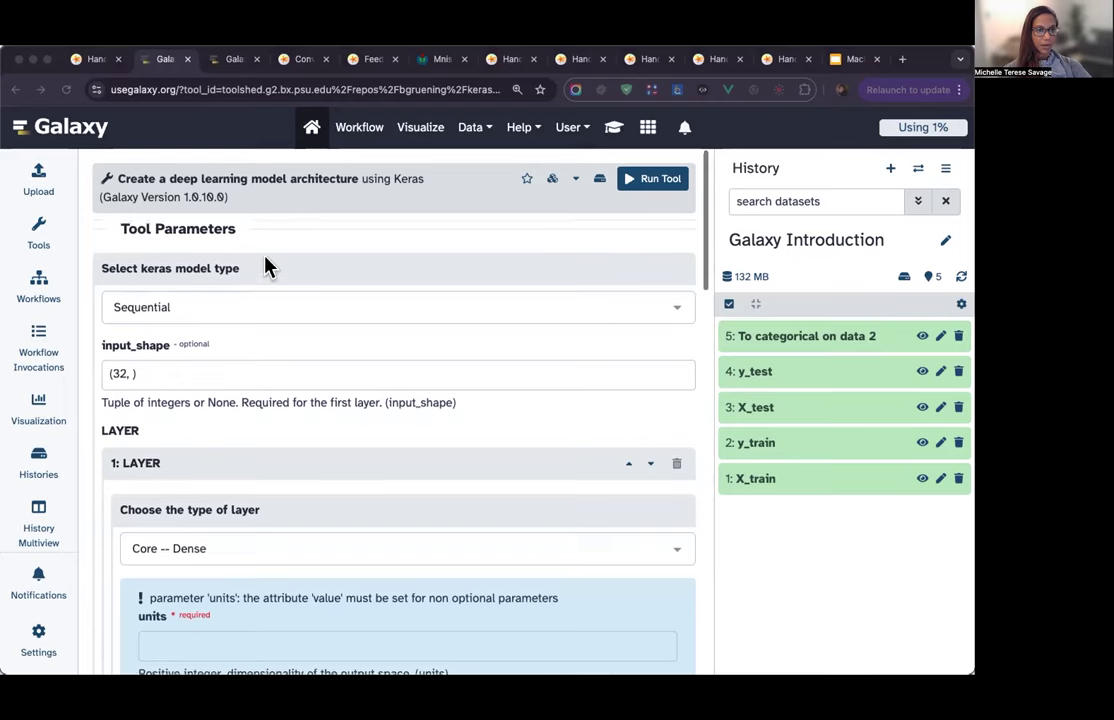